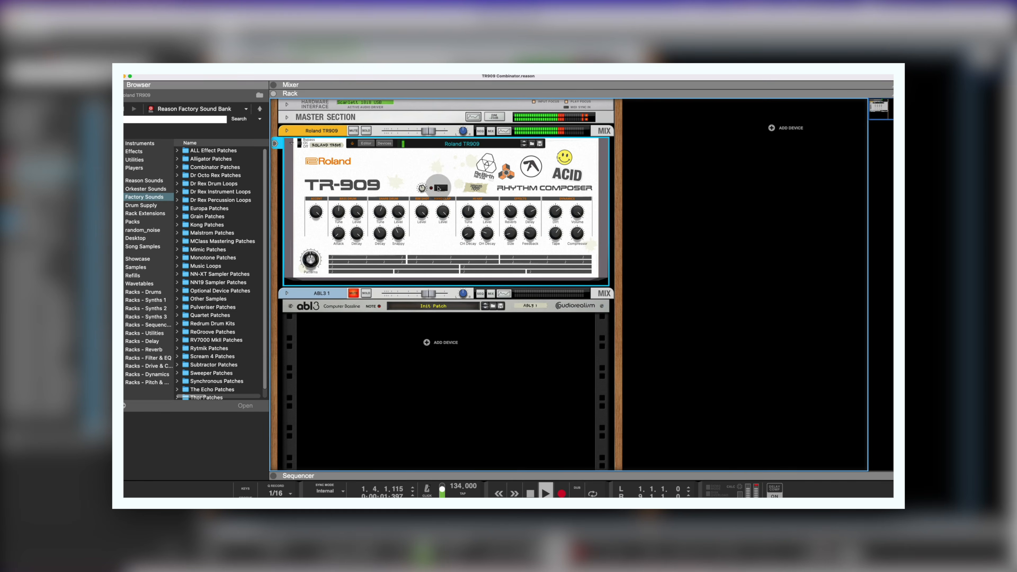
{"action": "left_click", "coordinate": [422, 187]}
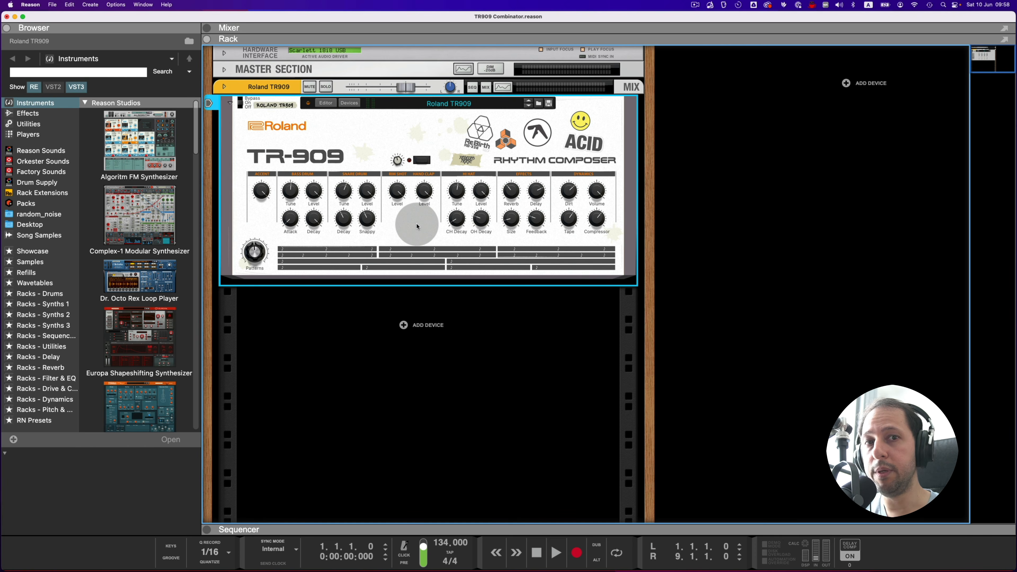
Step: Add an empty Combinator from the Reason Studios utilities below the Roland TR909 and show its editor
{"action": "left_click", "coordinate": [29, 123]}
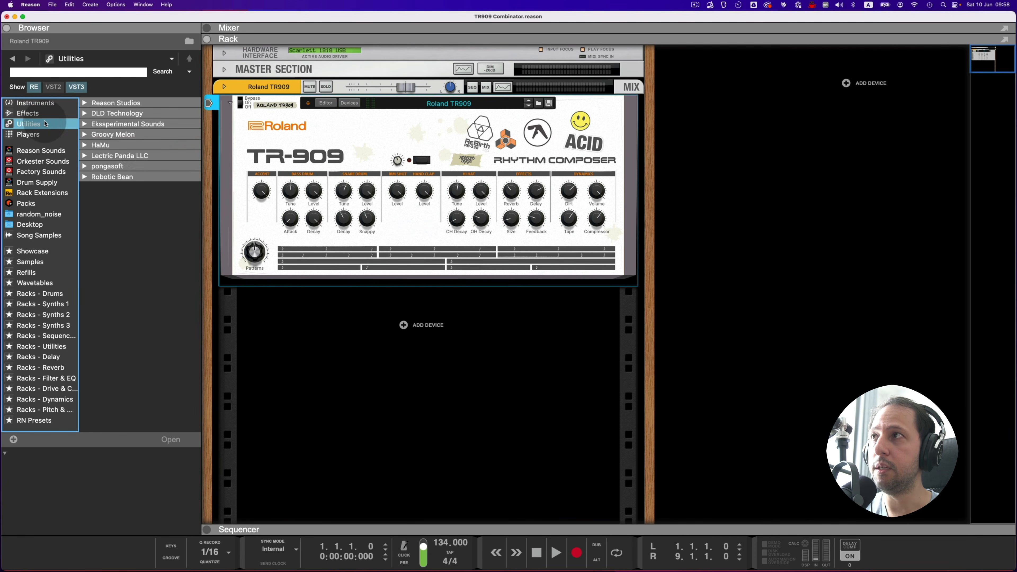
{"action": "left_click", "coordinate": [115, 103]}
{"action": "left_click", "coordinate": [129, 139]}
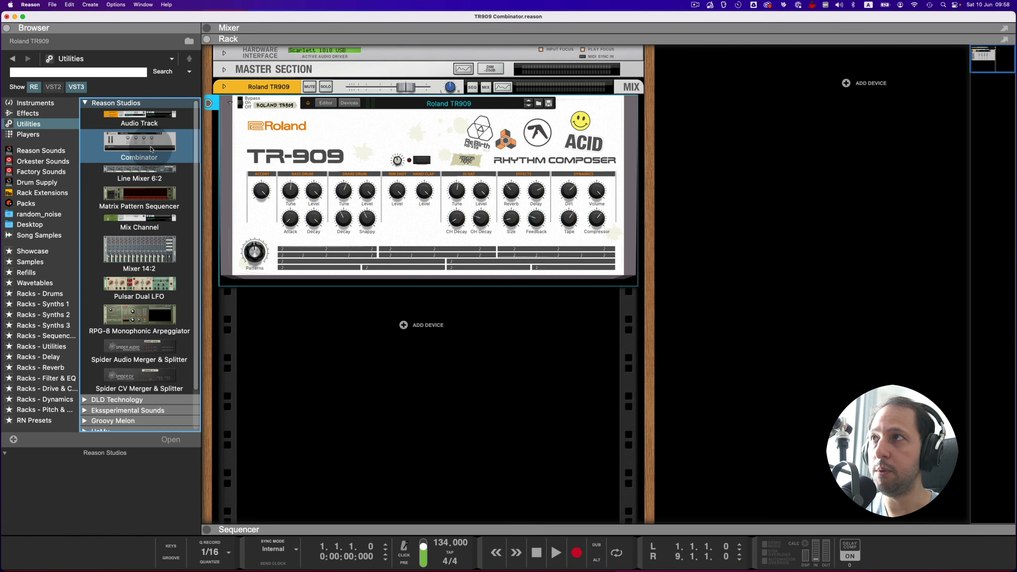
{"action": "left_click_drag", "start_coordinate": [192, 242], "coordinate": [568, 549]}
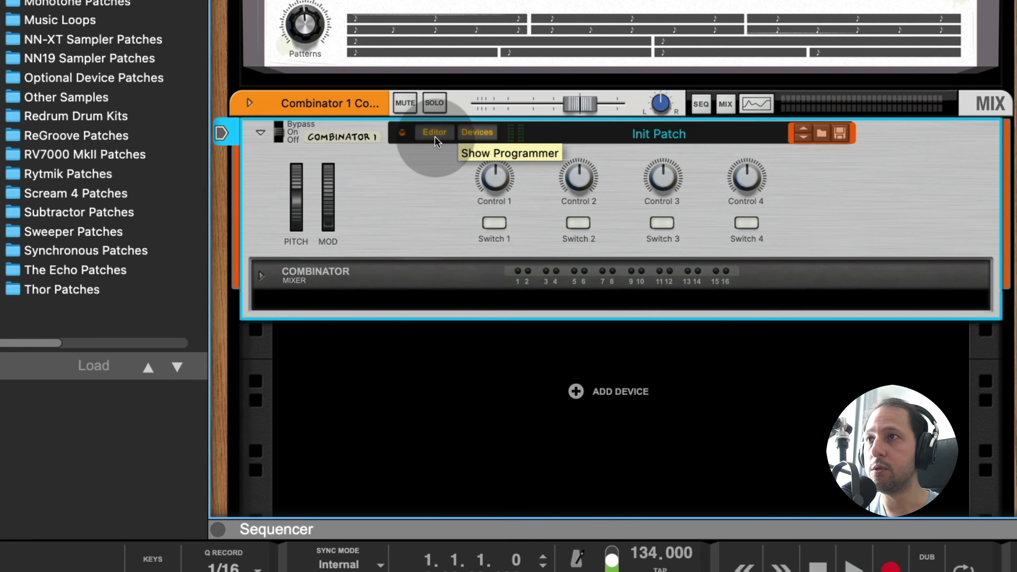
{"action": "left_click", "coordinate": [472, 247]}
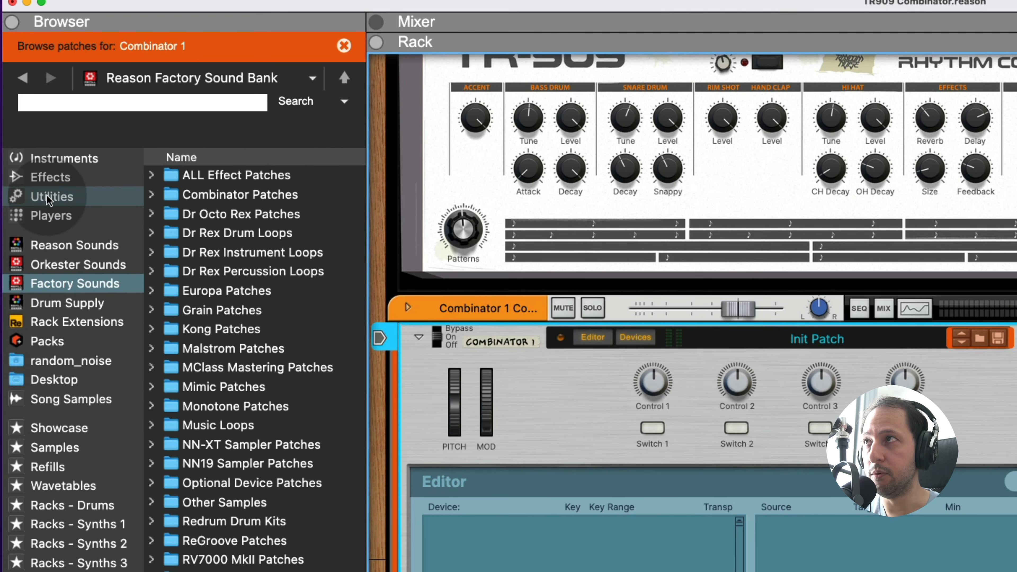
Step: Add a Line Mixer 6:2 from the utilities inside the new Combinator
{"action": "left_click", "coordinate": [47, 196]}
{"action": "left_click_drag", "start_coordinate": [250, 280], "coordinate": [427, 502]}
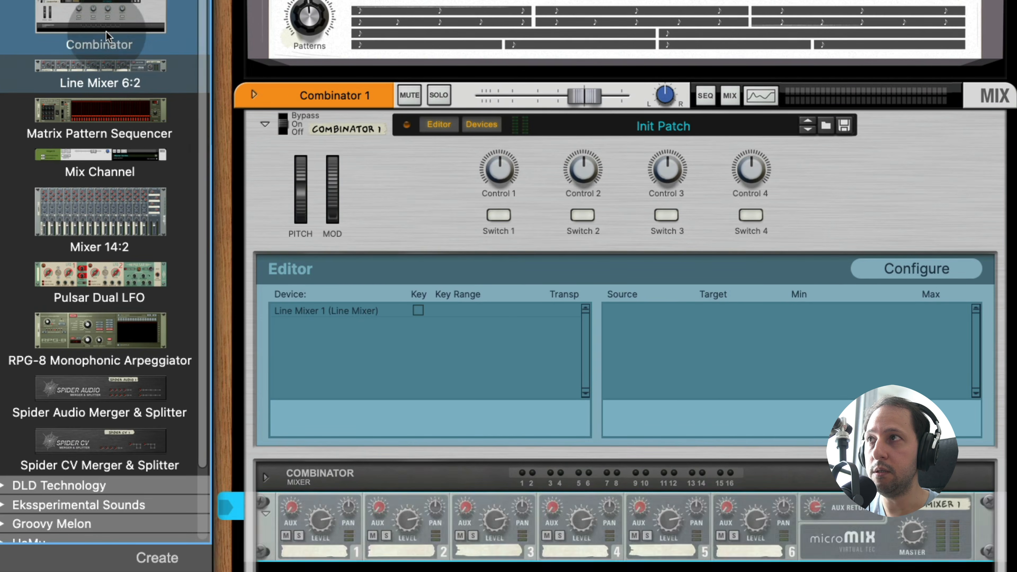
{"action": "scroll", "coordinate": [130, 234], "scroll_direction": "down", "scroll_amount": 8}
{"action": "scroll", "coordinate": [128, 230], "scroll_direction": "up", "scroll_amount": 5}
Step: Add a Europa synthesizer below the line mixer inside the Combinator and check its cabling on the back of the rack
{"action": "left_click_drag", "start_coordinate": [112, 212], "coordinate": [365, 567]}
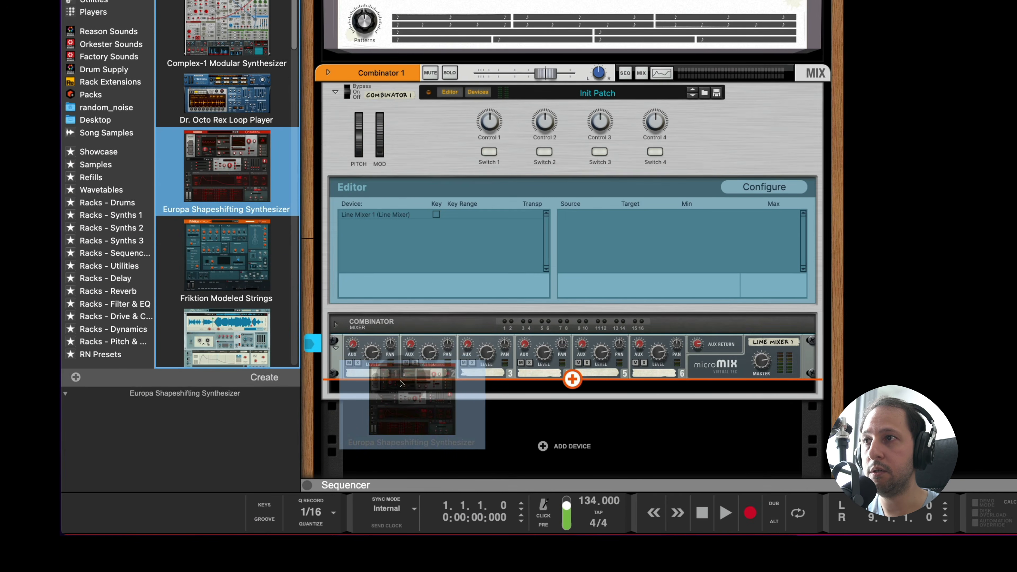
{"action": "left_click_drag", "start_coordinate": [401, 383], "coordinate": [400, 383]}
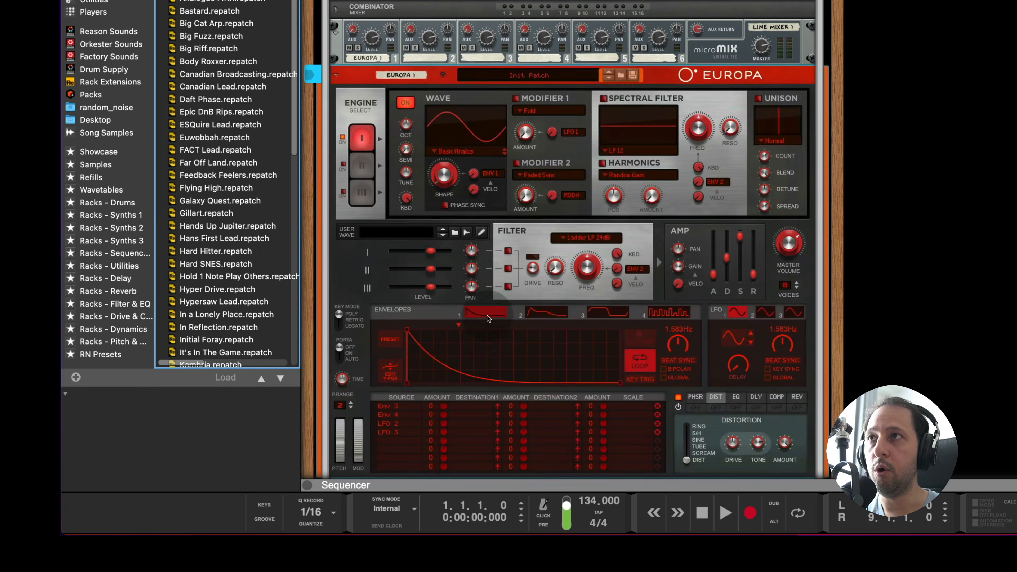
{"action": "key", "text": "Tab"}
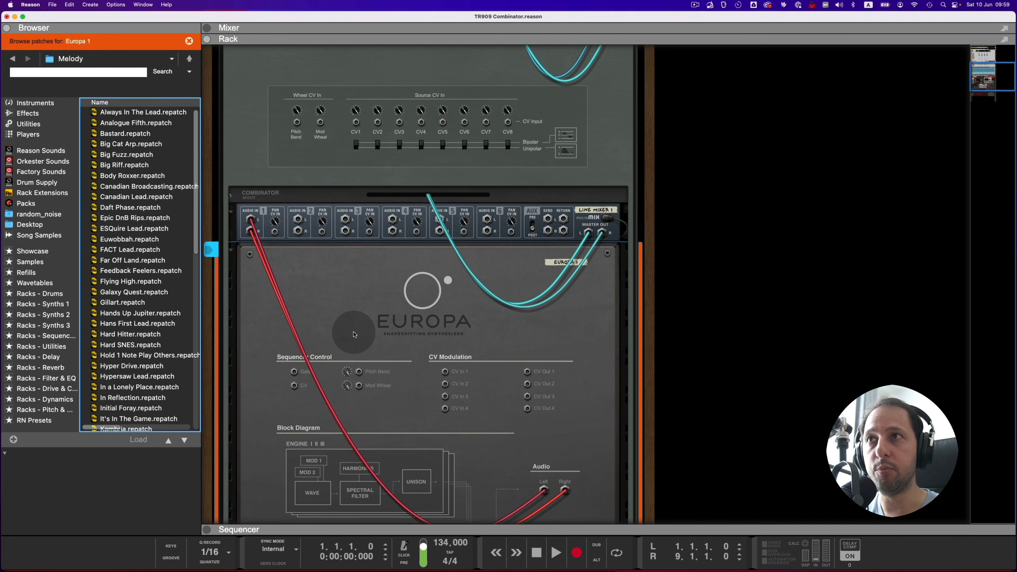
{"action": "key", "text": "Tab"}
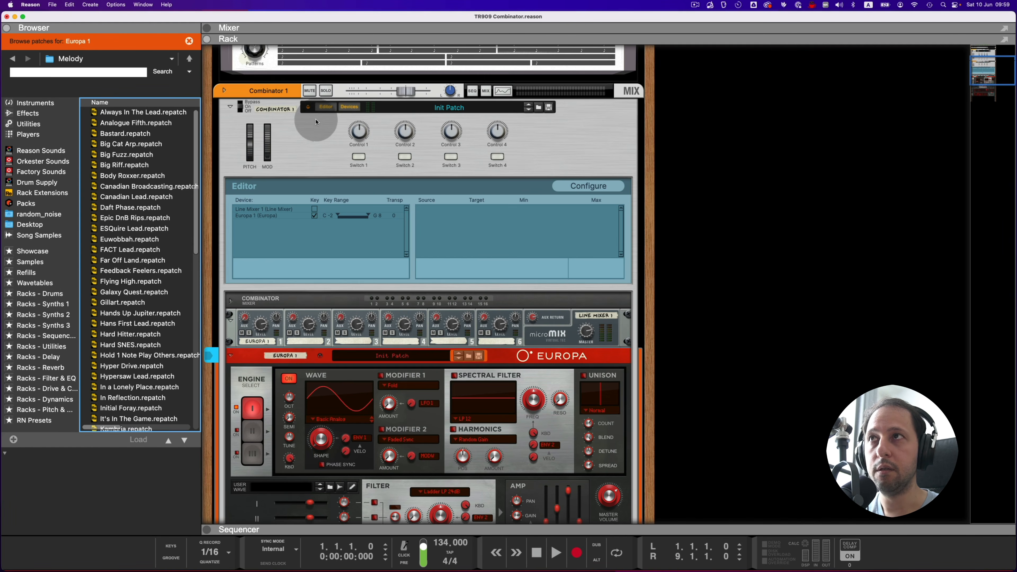
Step: Add a control knob beside Control 1 on the Combinator panel and map Europa's spectral filter frequency to Control 1
{"action": "left_click", "coordinate": [577, 186]}
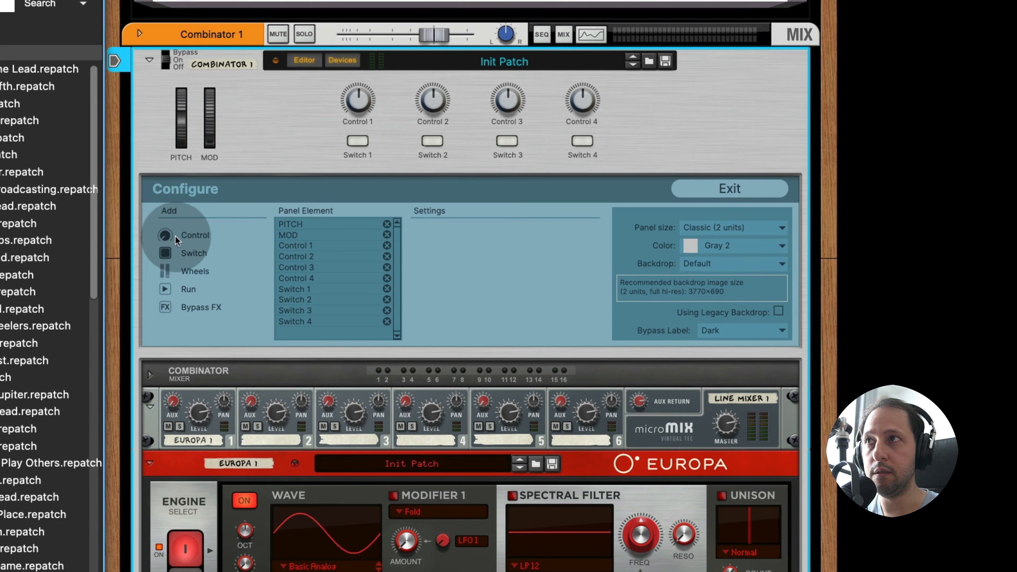
{"action": "left_click_drag", "start_coordinate": [176, 239], "coordinate": [324, 126]}
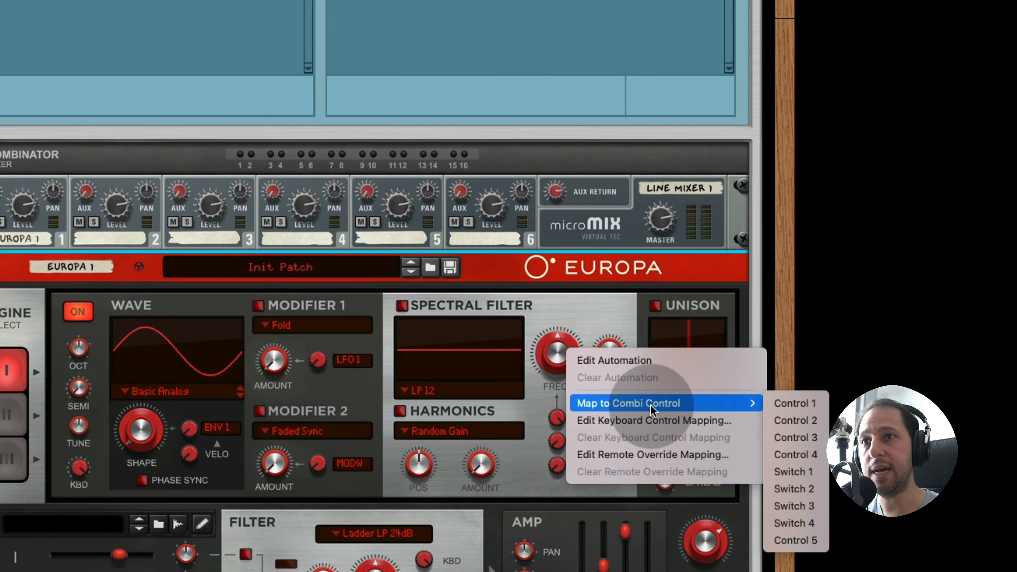
{"action": "left_click", "coordinate": [790, 409]}
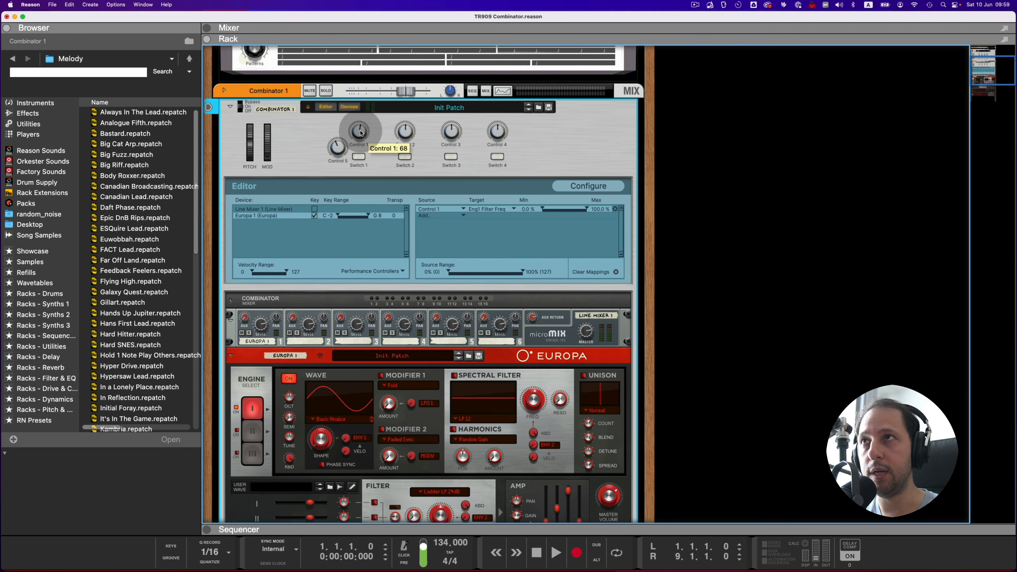
{"action": "mouse_move", "coordinate": [359, 137]}
{"action": "left_mouse_down"}
{"action": "mouse_move", "coordinate": [359, 157]}
{"action": "mouse_move", "coordinate": [358, 128]}
{"action": "left_mouse_up"}
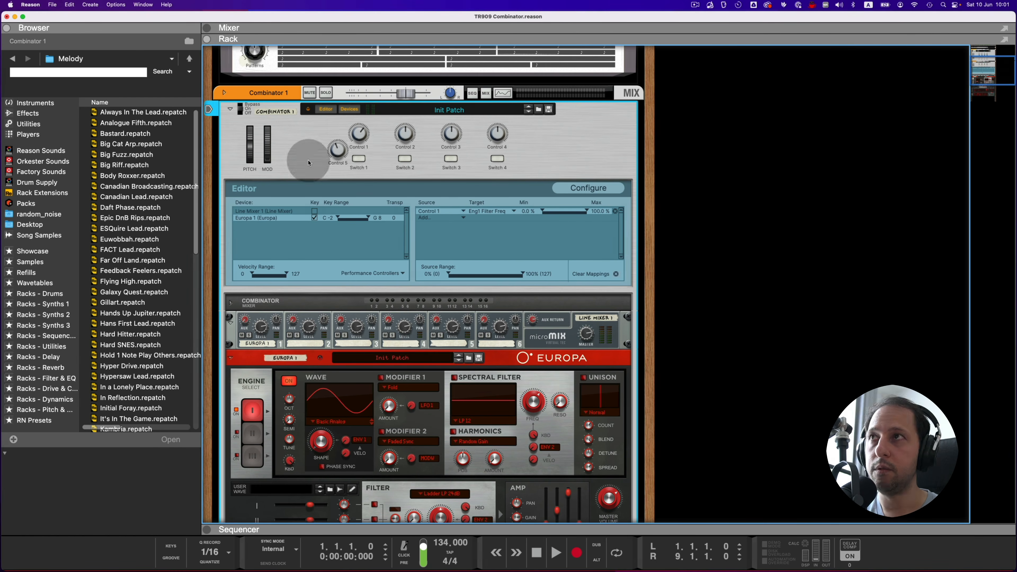
Step: Delete the example Combinator below the TR909 together with everything in its device group
{"action": "scroll", "coordinate": [307, 167], "scroll_direction": "up", "scroll_amount": 6}
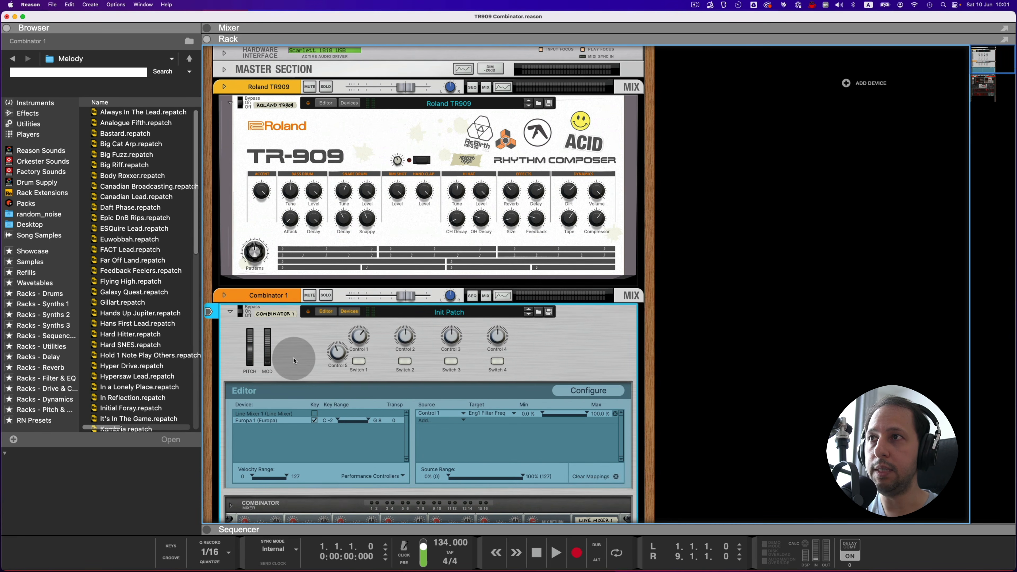
{"action": "key", "text": "Delete"}
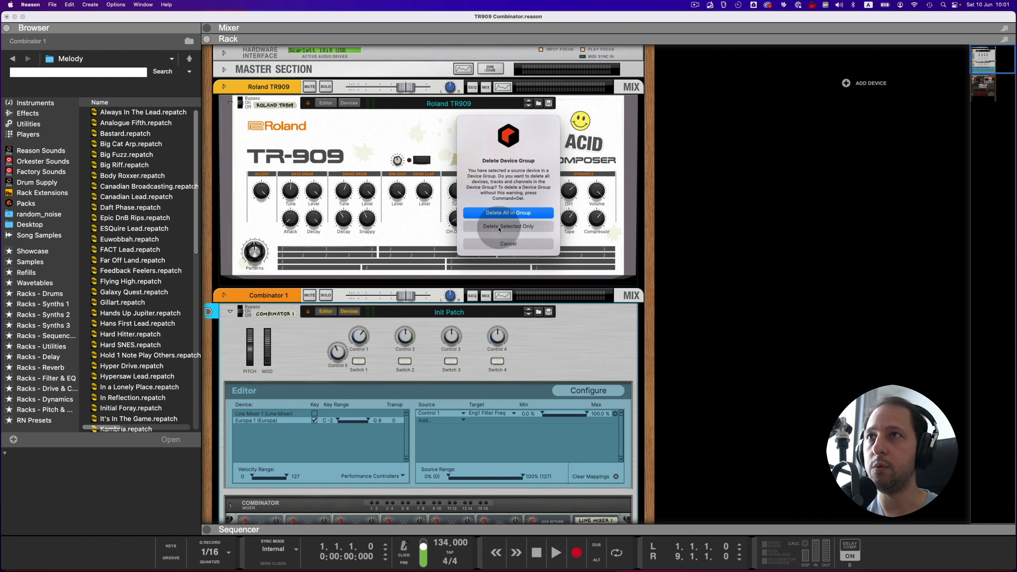
{"action": "left_click", "coordinate": [503, 212]}
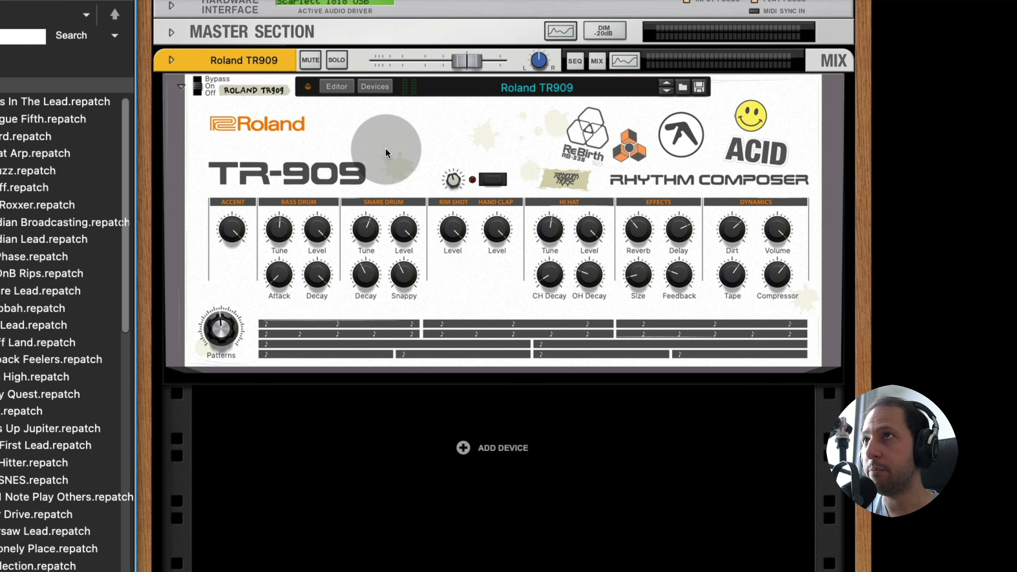
Step: Show the devices inside the Roland TR909 Combinator and look over its effects, mixer and Redrum drum machine
{"action": "left_click", "coordinate": [378, 87]}
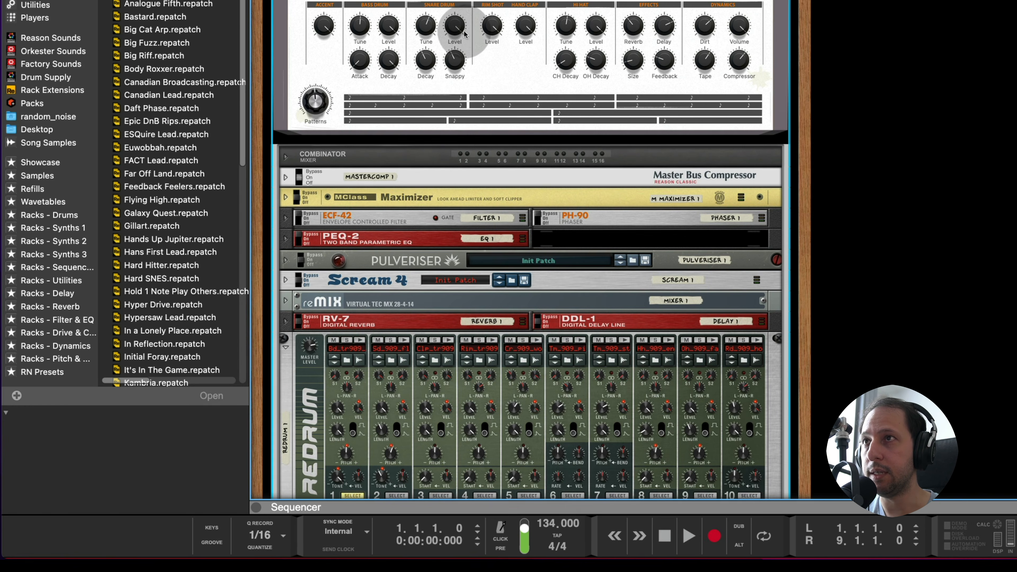
{"action": "scroll", "coordinate": [452, 153], "scroll_direction": "down", "scroll_amount": 5}
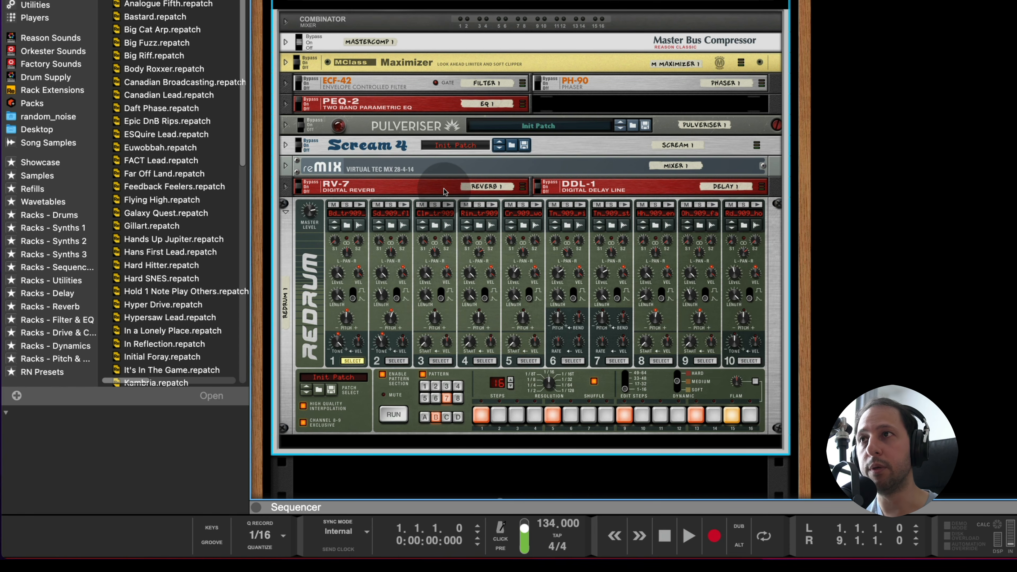
{"action": "scroll", "coordinate": [444, 191], "scroll_direction": "up", "scroll_amount": 2}
{"action": "scroll", "coordinate": [443, 193], "scroll_direction": "up", "scroll_amount": 1}
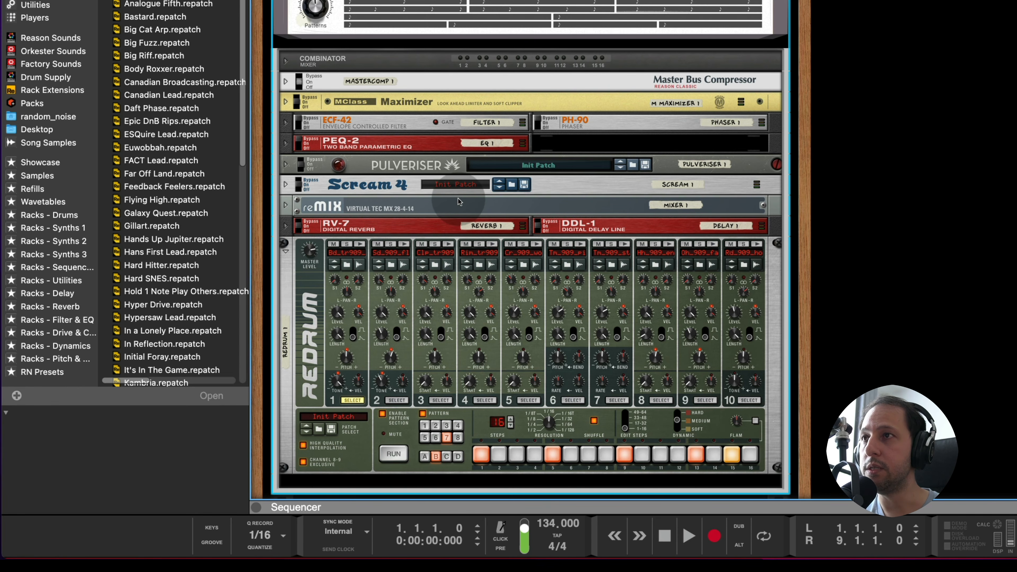
{"action": "scroll", "coordinate": [448, 300], "scroll_direction": "up", "scroll_amount": 1}
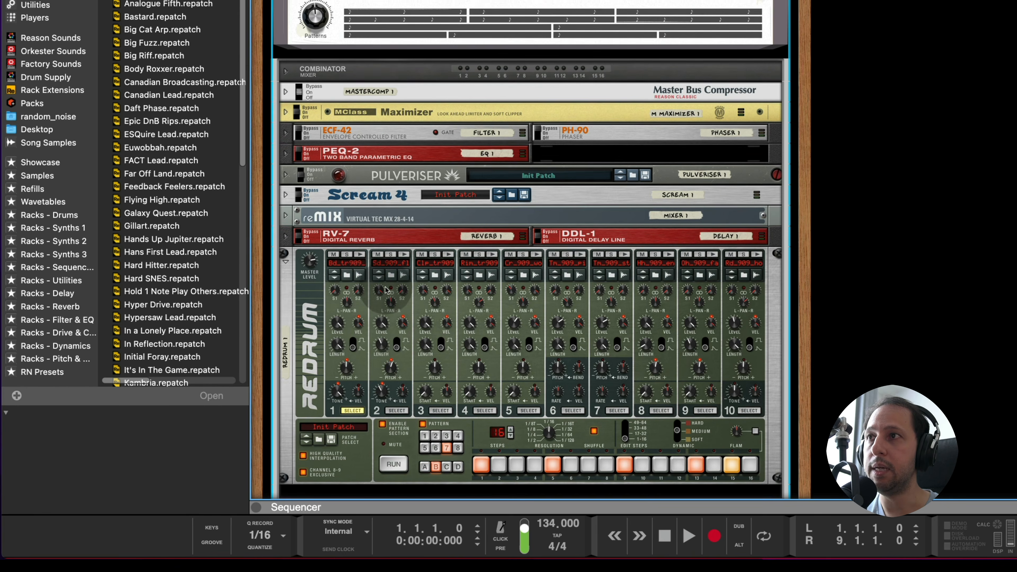
{"action": "scroll", "coordinate": [398, 291], "scroll_direction": "down", "scroll_amount": 2}
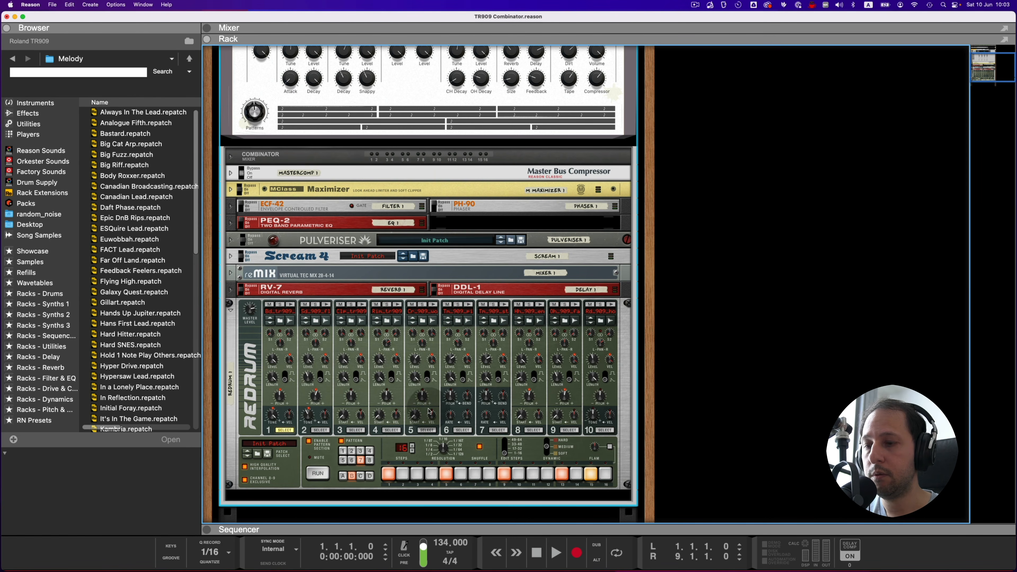
Step: Unfold all devices inside the TR909 Combinator so their full front panels show
{"action": "left_click", "coordinate": [229, 174], "text": "alt"}
{"action": "scroll", "coordinate": [262, 264], "scroll_direction": "down", "scroll_amount": 3}
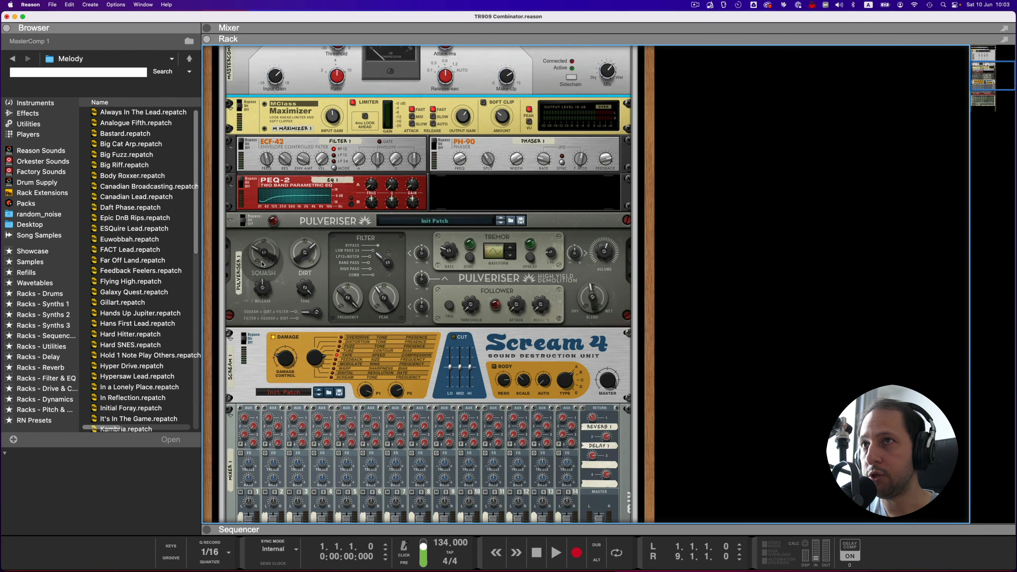
{"action": "scroll", "coordinate": [264, 265], "scroll_direction": "up", "scroll_amount": 5}
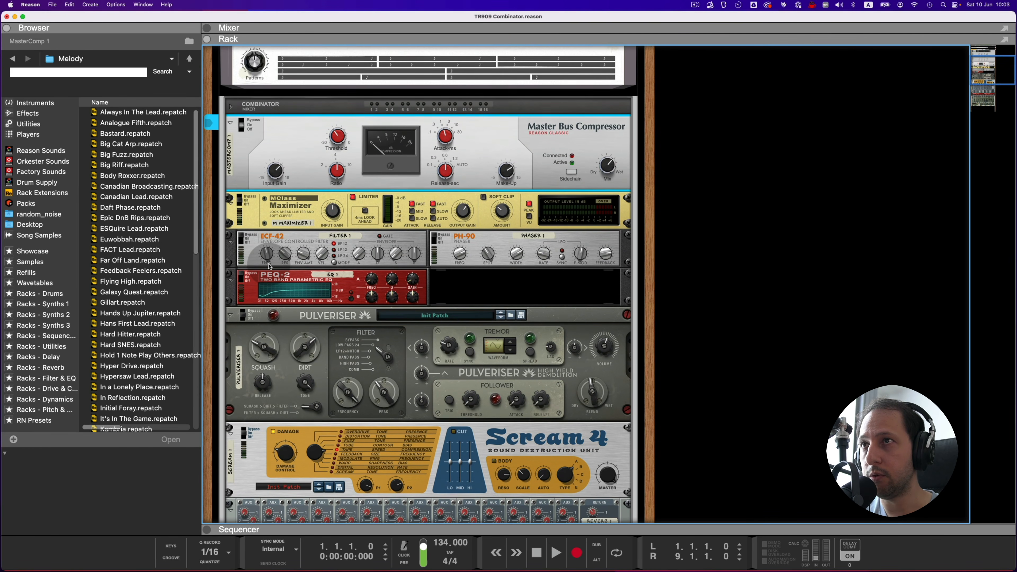
{"action": "scroll", "coordinate": [268, 266], "scroll_direction": "up", "scroll_amount": 1}
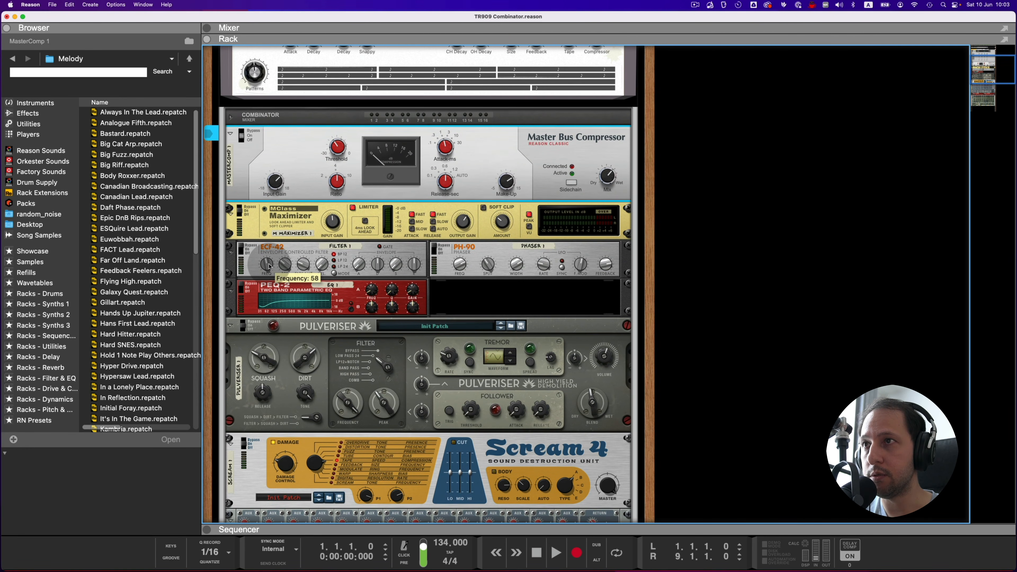
Step: Examine the cabling on the back of the rack, from Redrum through the mixer and effects to the Master Bus Compressor
{"action": "key", "text": "Tab"}
{"action": "scroll", "coordinate": [327, 300], "scroll_direction": "down", "scroll_amount": 10}
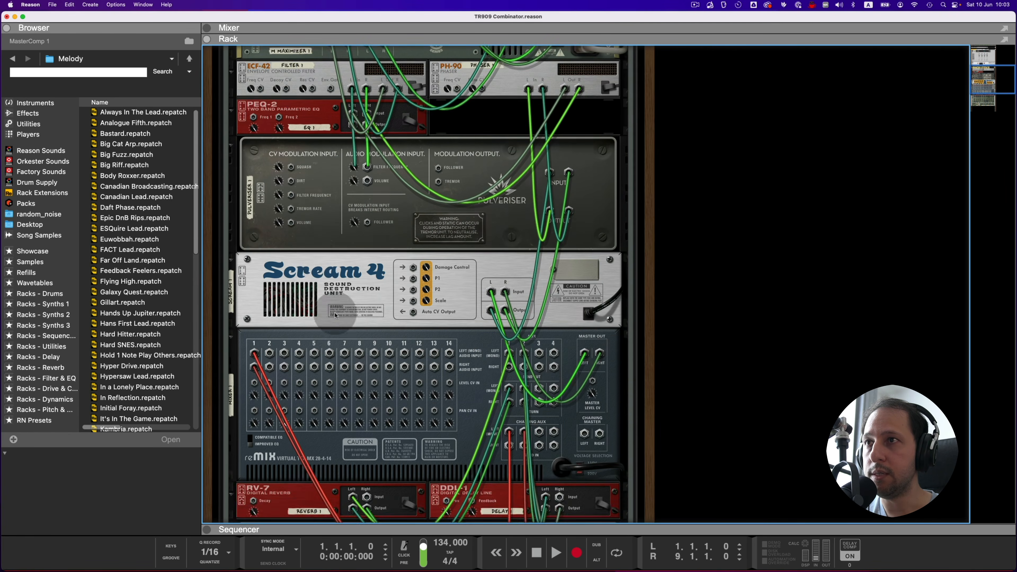
{"action": "scroll", "coordinate": [328, 300], "scroll_direction": "down", "scroll_amount": 10}
{"action": "left_click", "coordinate": [307, 309]}
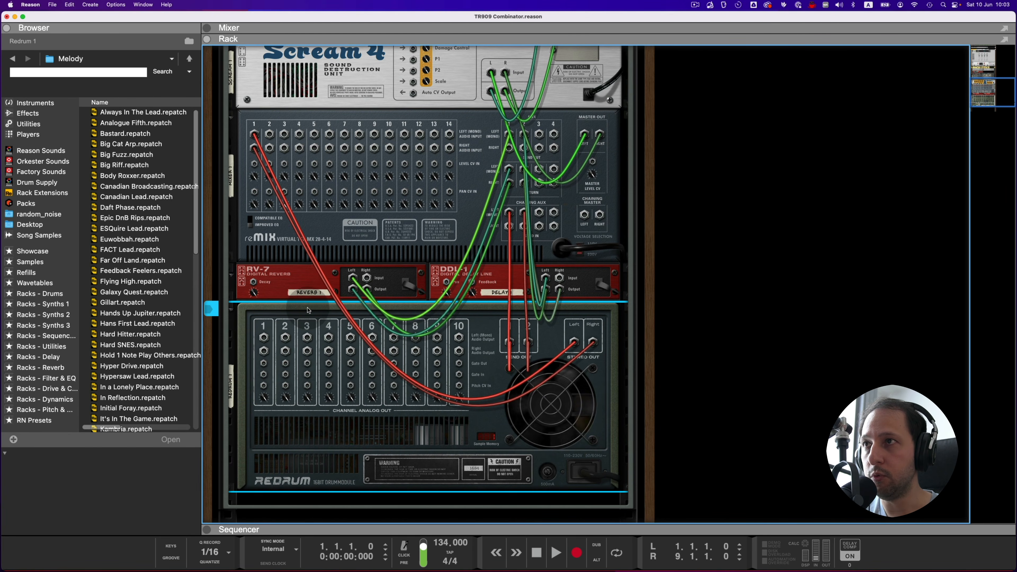
{"action": "scroll", "coordinate": [506, 360], "scroll_direction": "up", "scroll_amount": 2}
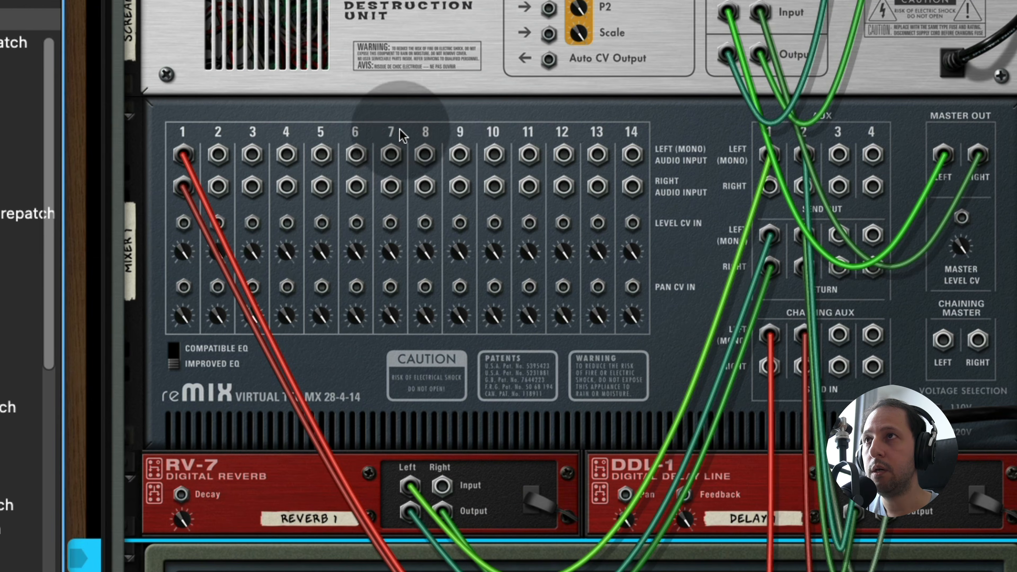
{"action": "scroll", "coordinate": [457, 237], "scroll_direction": "up", "scroll_amount": 15}
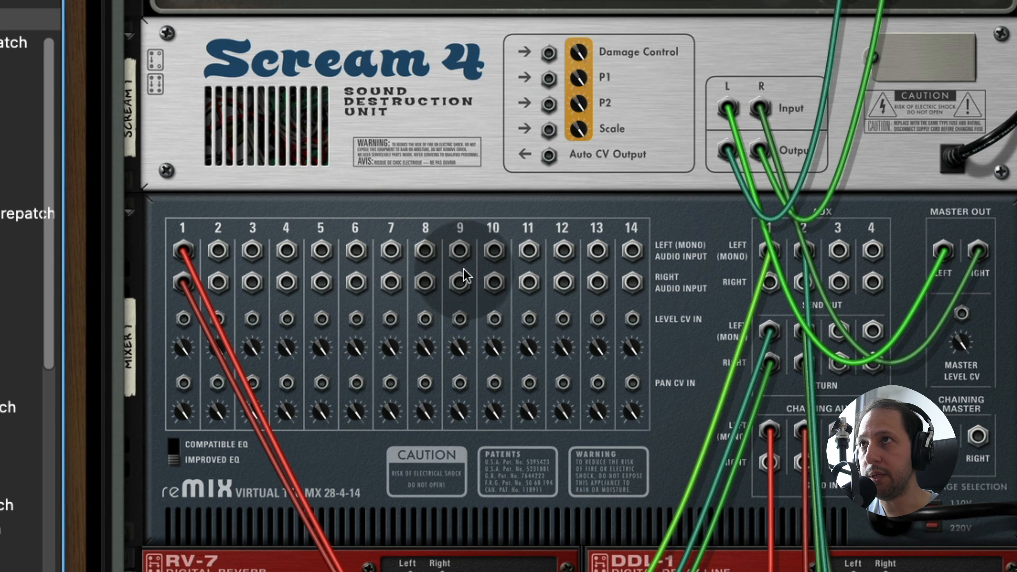
{"action": "scroll", "coordinate": [336, 200], "scroll_direction": "up", "scroll_amount": 2}
{"action": "scroll", "coordinate": [380, 200], "scroll_direction": "up", "scroll_amount": 2}
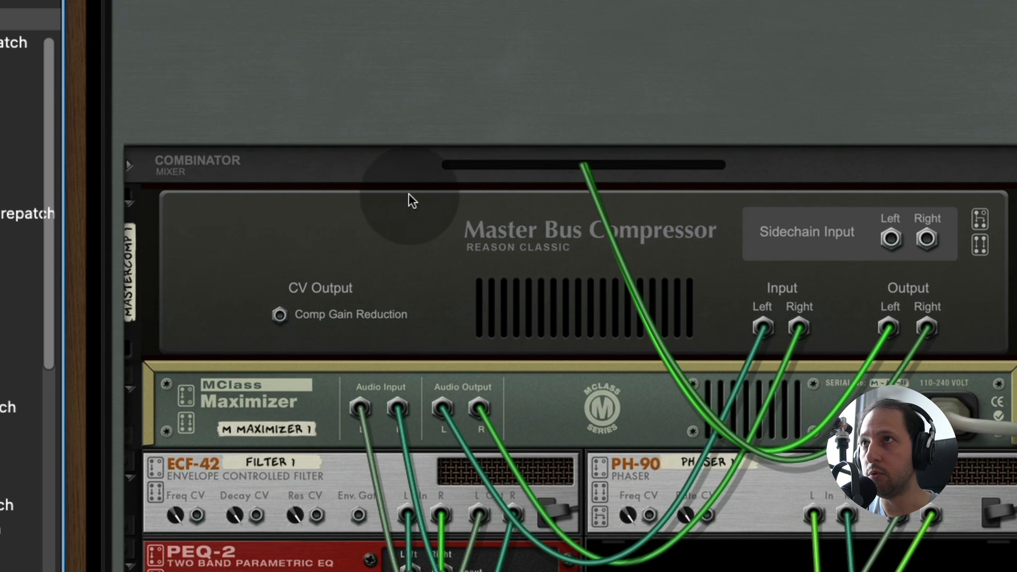
{"action": "scroll", "coordinate": [325, 316], "scroll_direction": "down", "scroll_amount": 20}
{"action": "scroll", "coordinate": [345, 315], "scroll_direction": "up", "scroll_amount": 10}
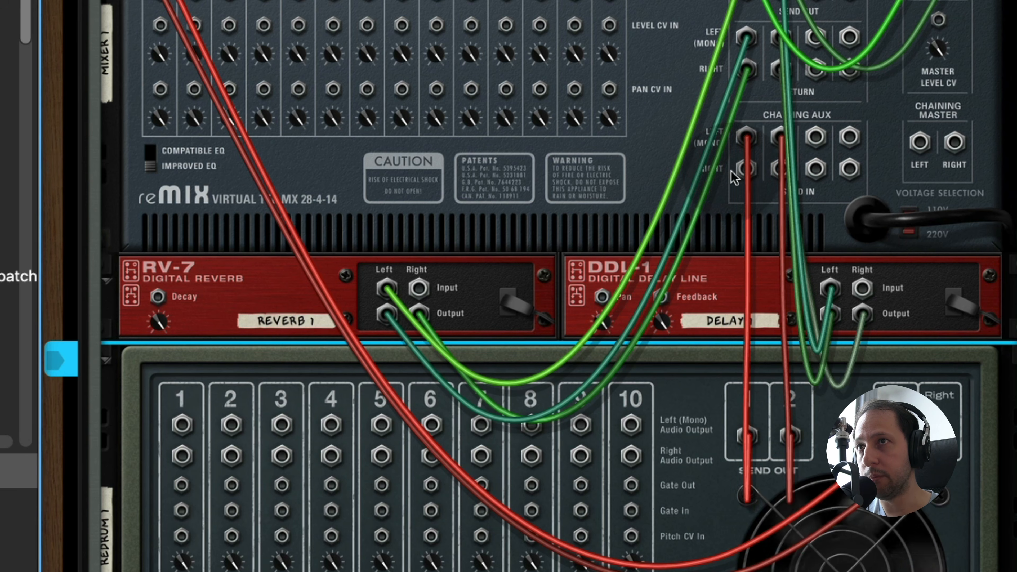
Step: Compare Redrum's S1 and S2 send knobs on the front with the reverb and delay send cabling on the back
{"action": "key", "text": "Tab"}
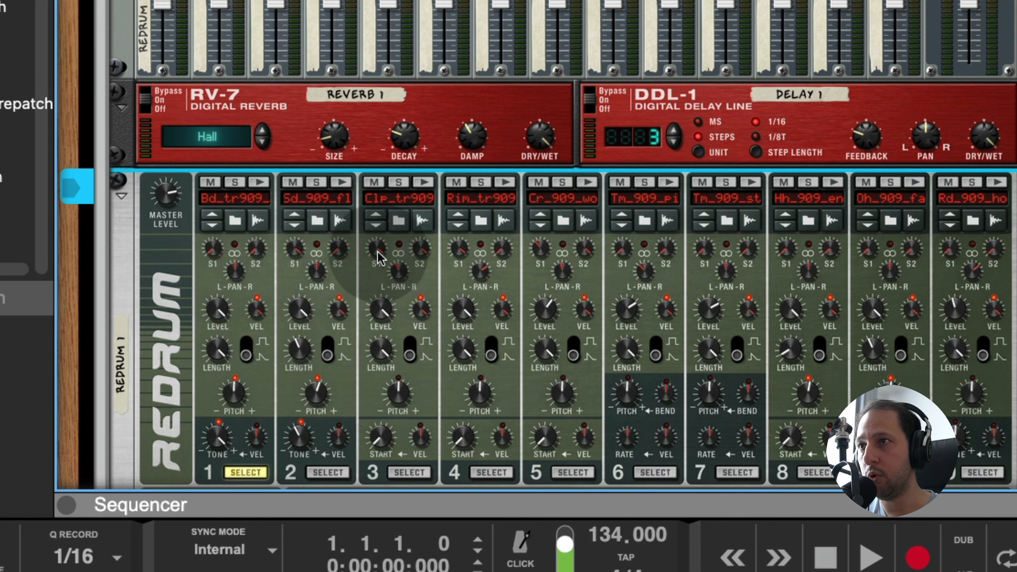
{"action": "mouse_move", "coordinate": [378, 252]}
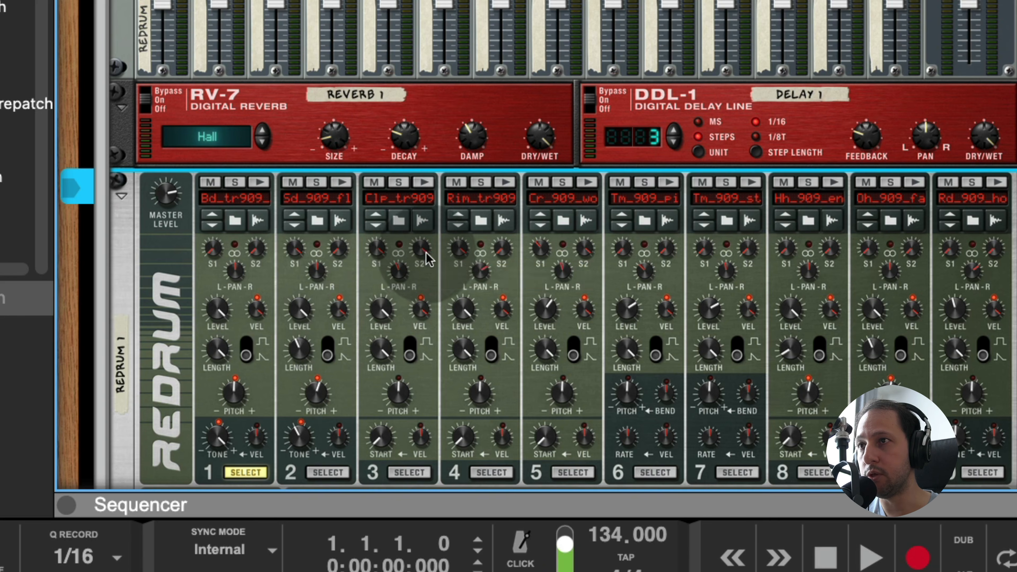
{"action": "key", "text": "Tab"}
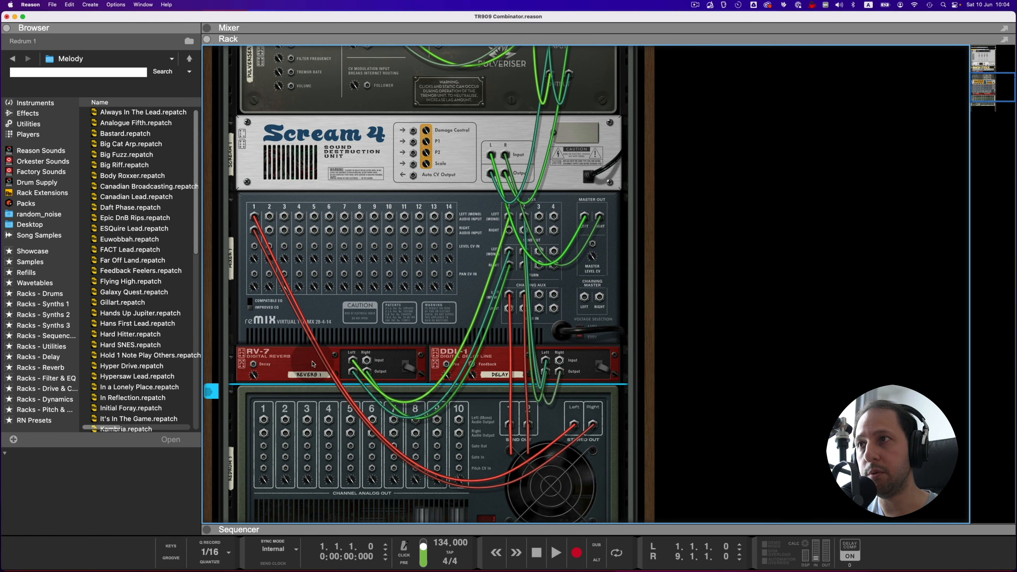
{"action": "key", "text": "Tab"}
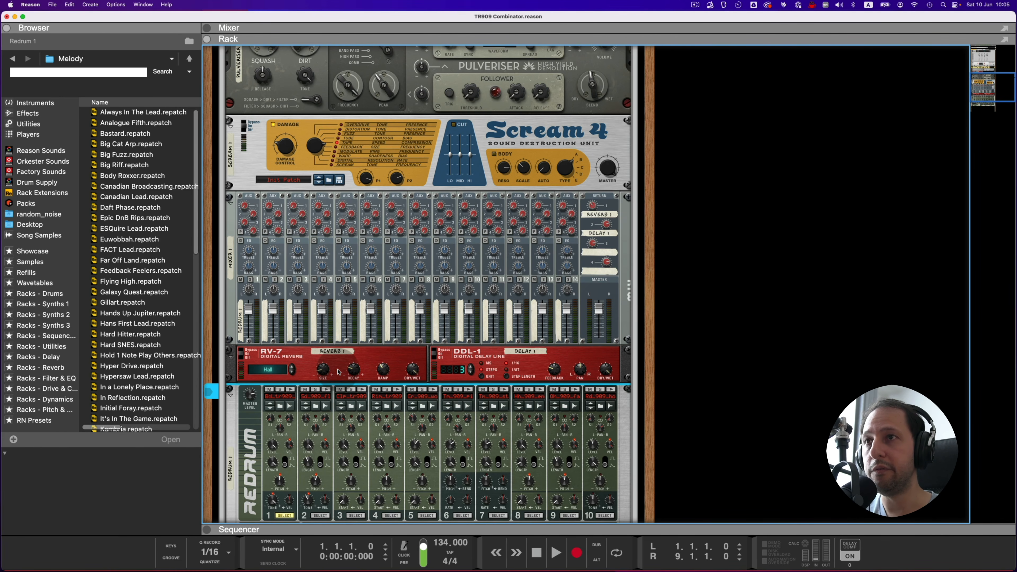
{"action": "key", "text": "Tab"}
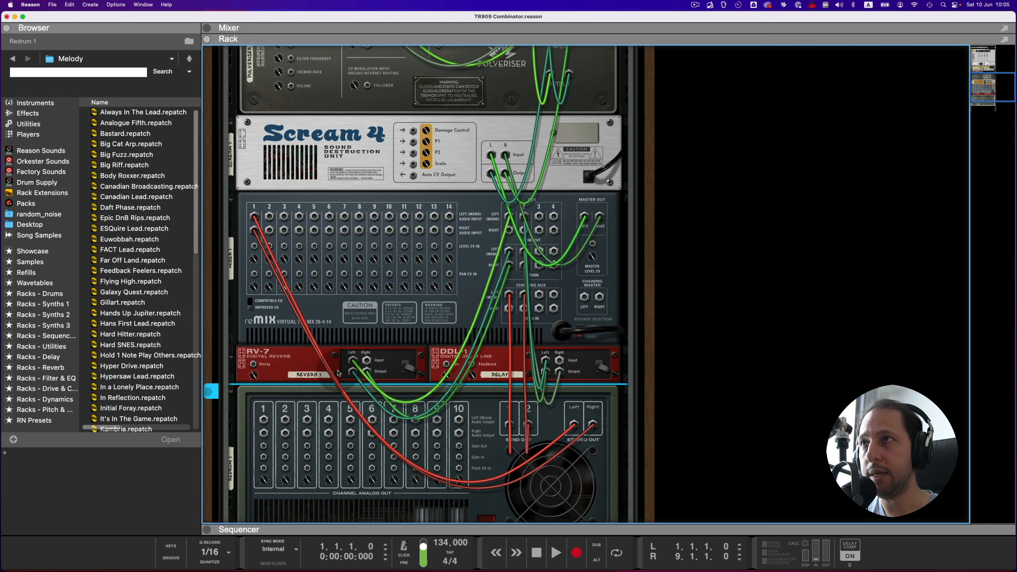
Step: Examine Scream 4's input and output cabling on the back of the rack against its front-panel settings
{"action": "scroll", "coordinate": [337, 372], "scroll_direction": "up", "scroll_amount": 8}
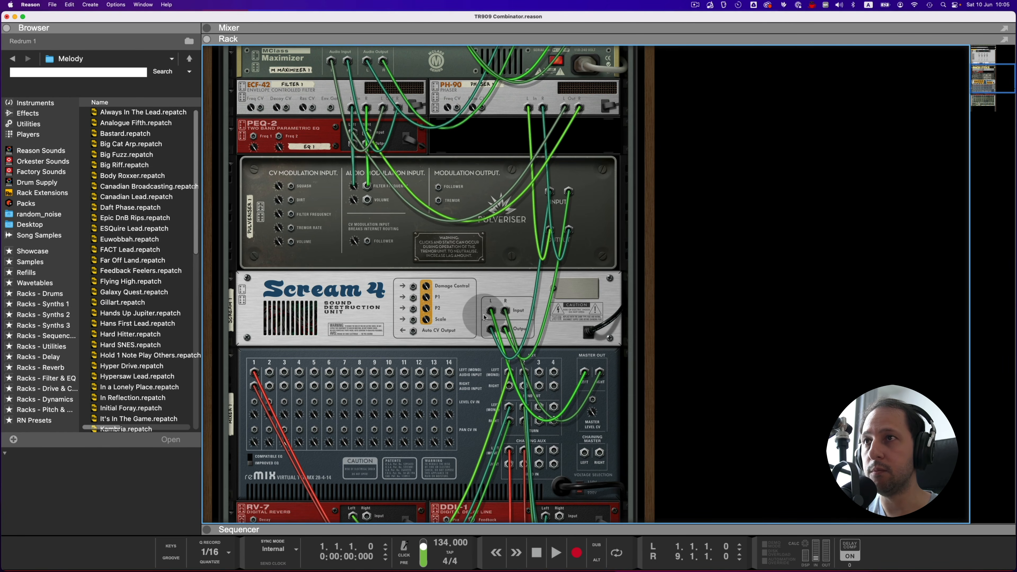
{"action": "key", "text": "Tab"}
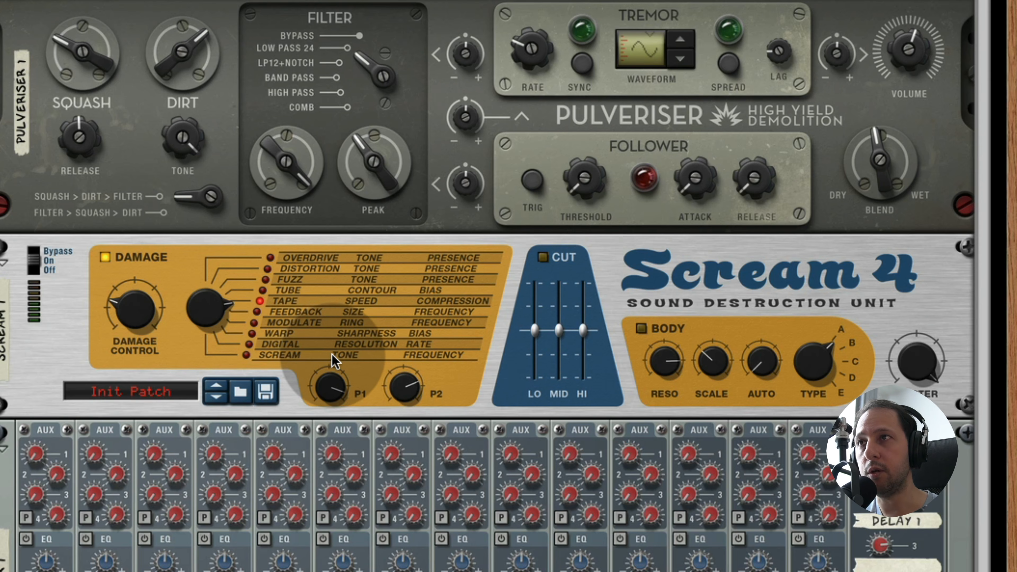
{"action": "scroll", "coordinate": [333, 359], "scroll_direction": "up", "scroll_amount": 4}
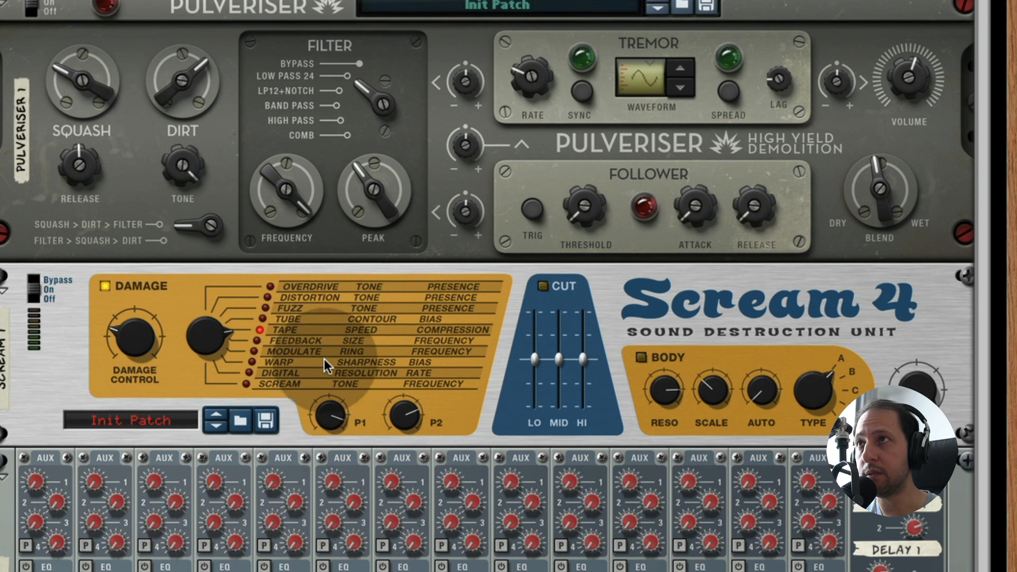
{"action": "key", "text": "Tab"}
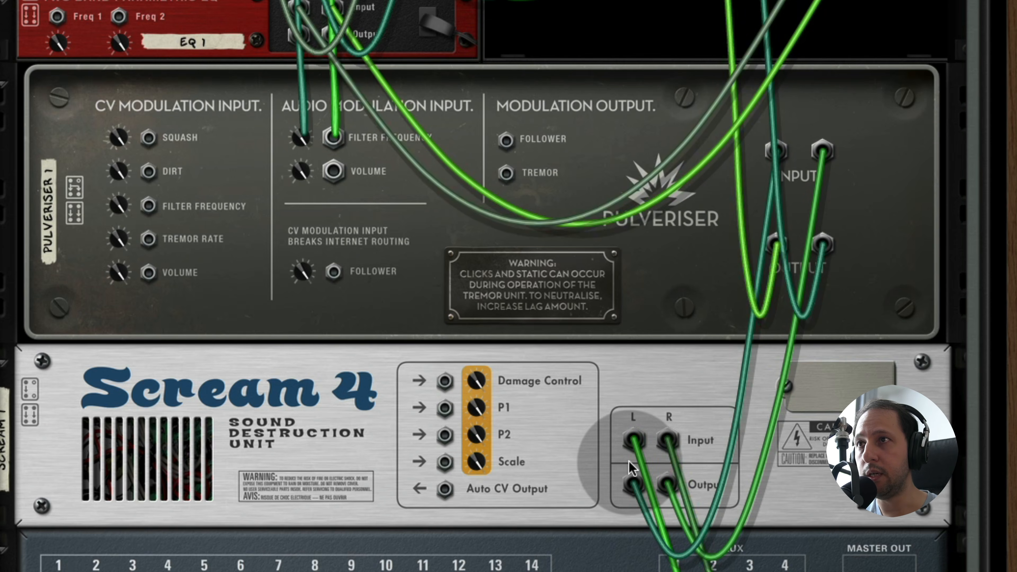
{"action": "key", "text": "Tab"}
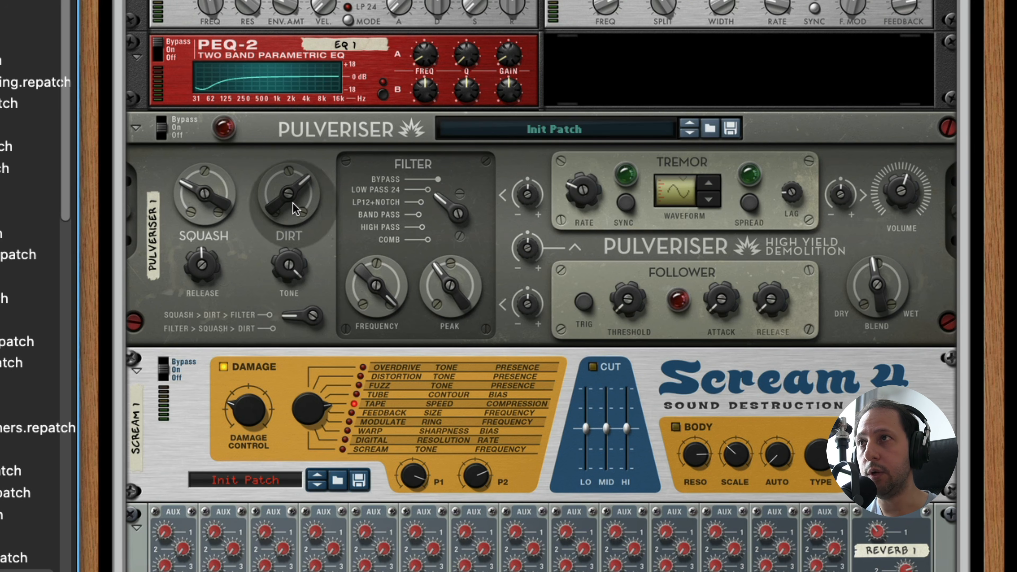
Step: Examine Pulveriser's Squash and Dirt knobs and its cabling onward to the phaser, filter and EQ
{"action": "mouse_move", "coordinate": [212, 196]}
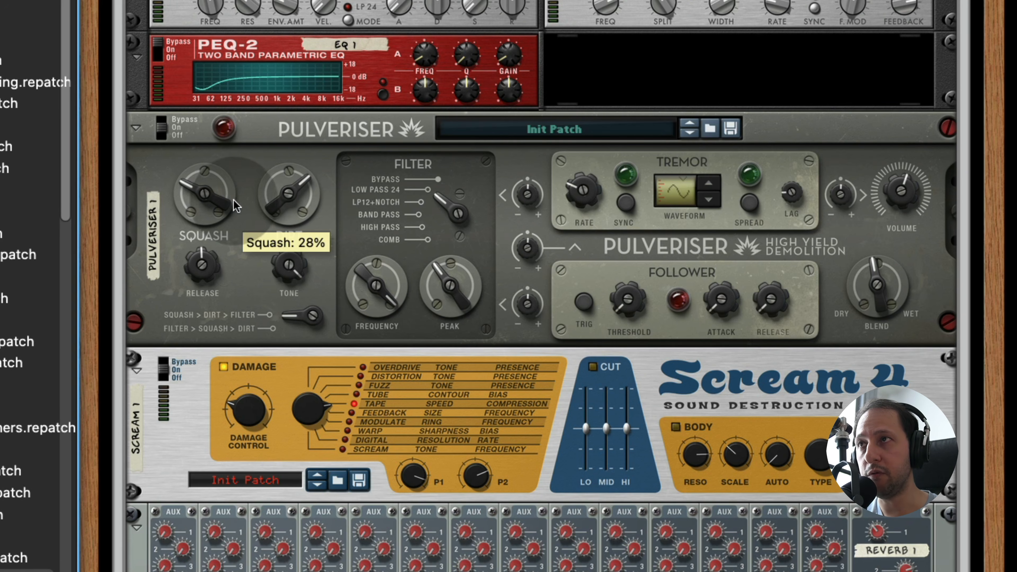
{"action": "scroll", "coordinate": [224, 209], "scroll_direction": "up", "scroll_amount": 3}
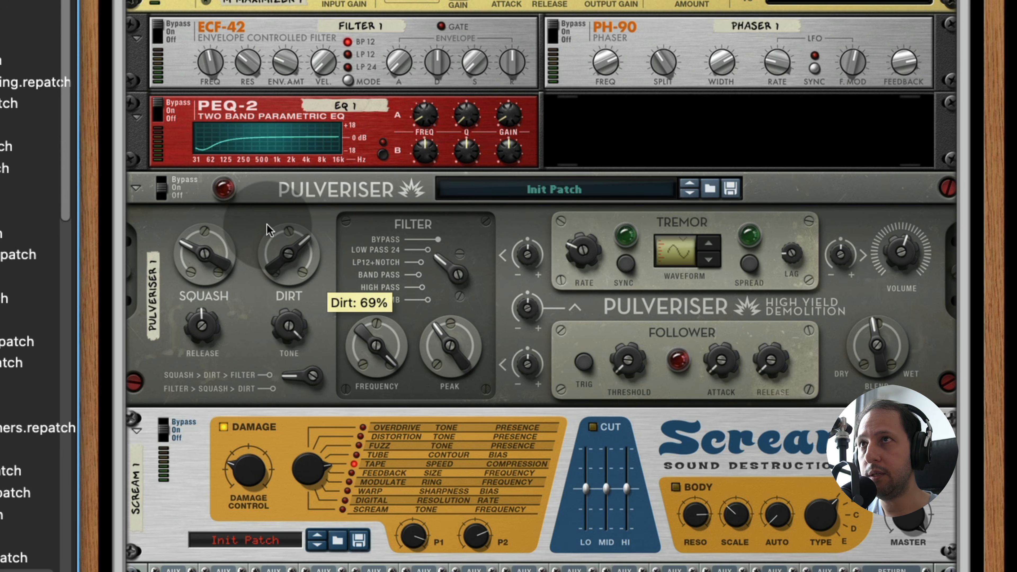
{"action": "scroll", "coordinate": [269, 230], "scroll_direction": "up", "scroll_amount": 1}
{"action": "key", "text": "Tab"}
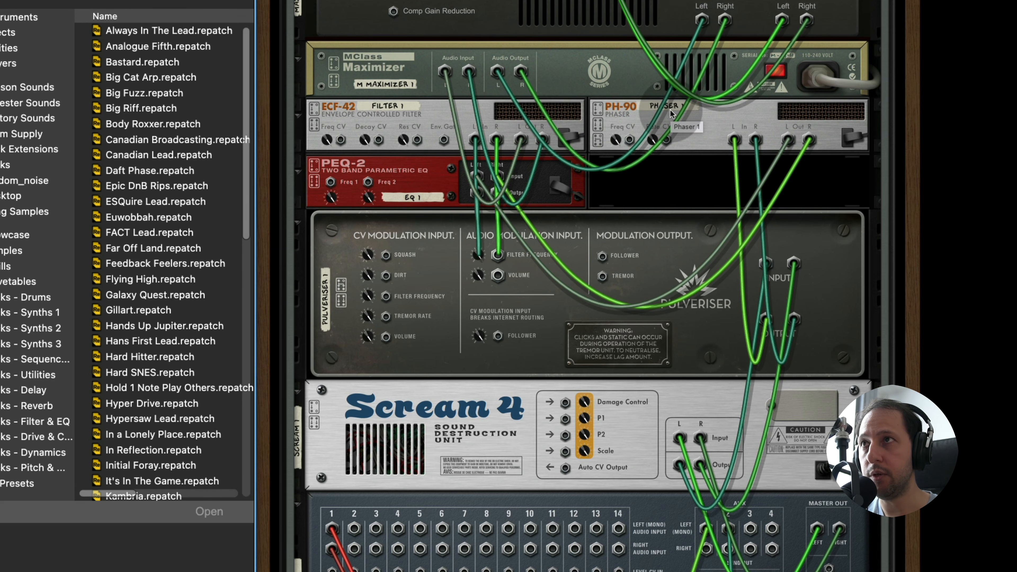
{"action": "key", "text": "Tab"}
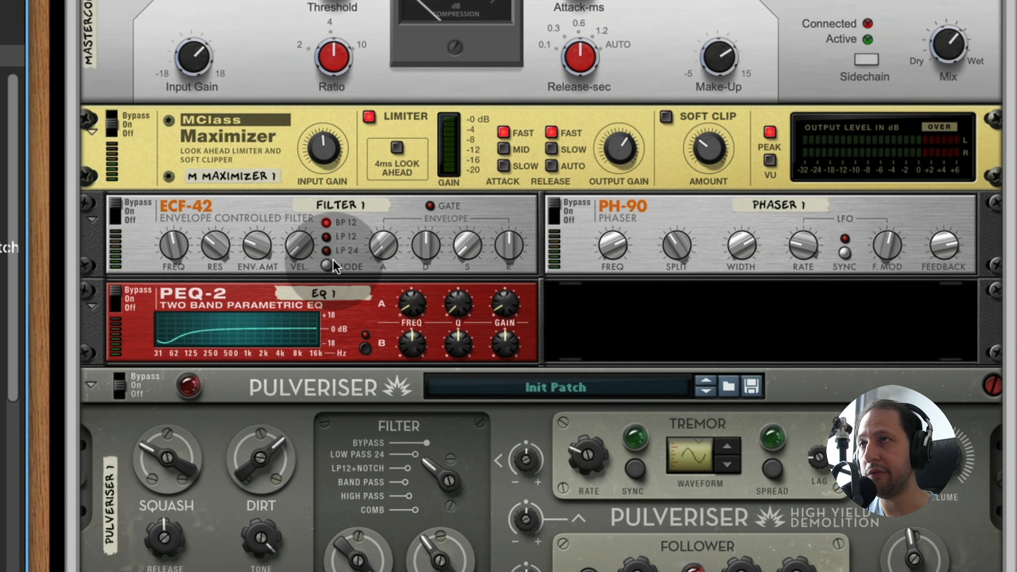
Step: Look over the front panels from the filter and EQ through the Maximizer and Master Bus Compressor to the Combinator's Patterns knob
{"action": "scroll", "coordinate": [333, 259], "scroll_direction": "up", "scroll_amount": 1}
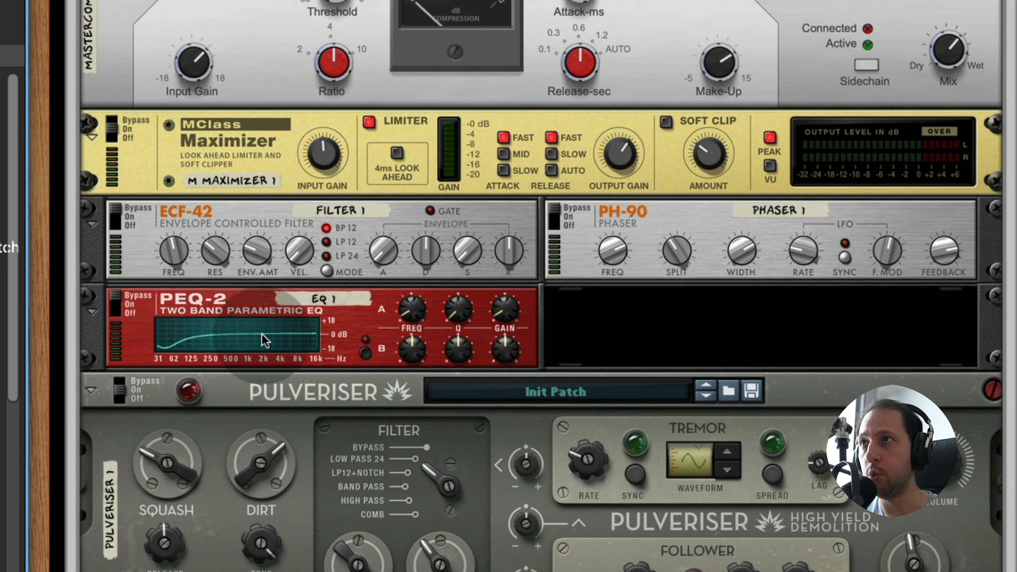
{"action": "scroll", "coordinate": [254, 344], "scroll_direction": "up", "scroll_amount": 10}
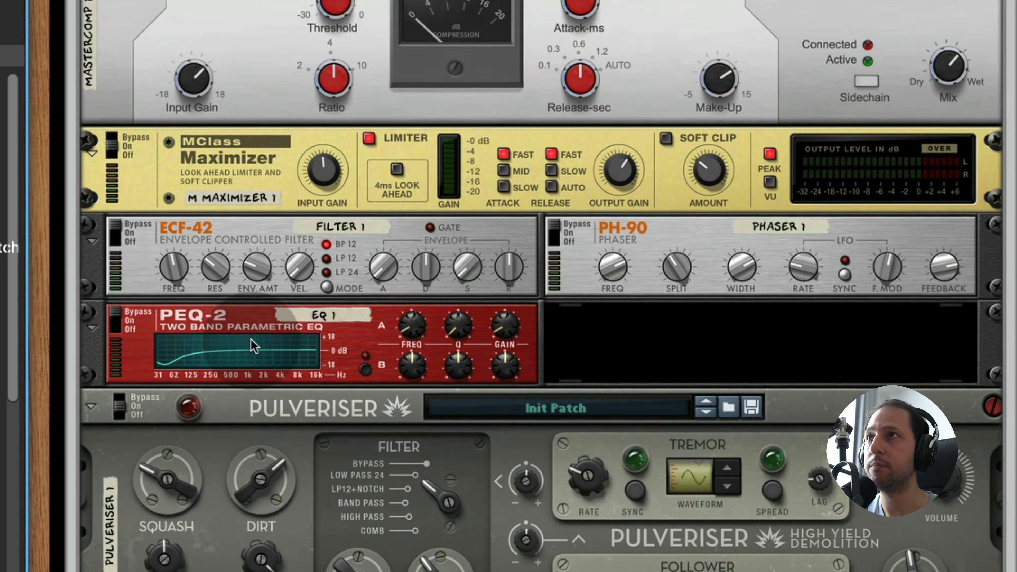
{"action": "scroll", "coordinate": [284, 398], "scroll_direction": "up", "scroll_amount": 1}
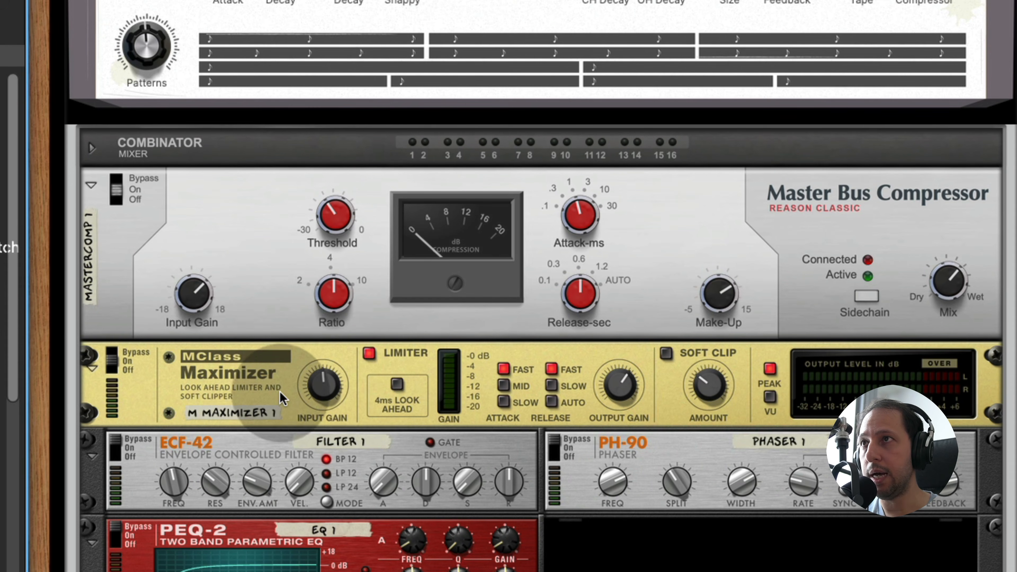
{"action": "scroll", "coordinate": [329, 377], "scroll_direction": "up", "scroll_amount": 4}
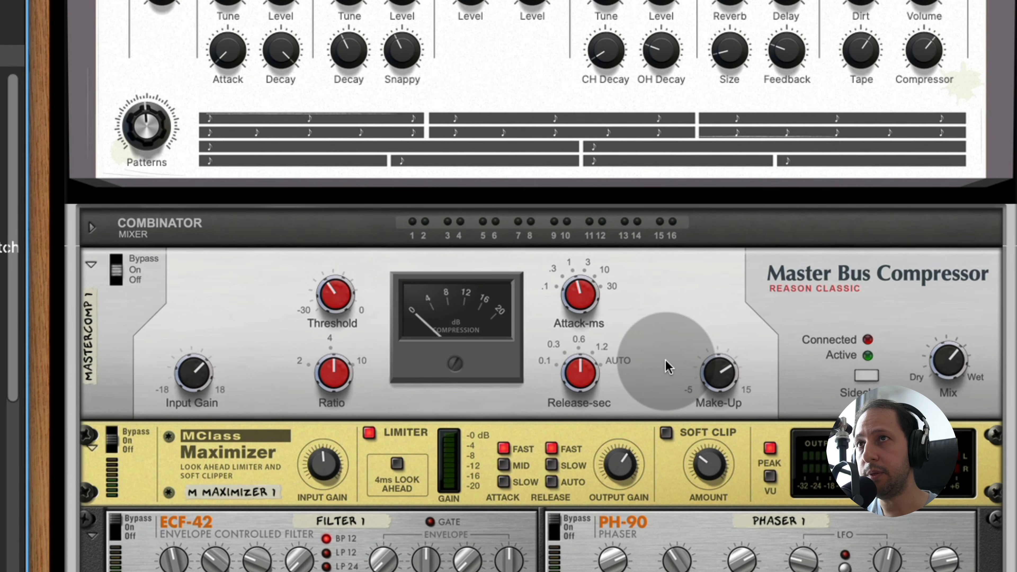
{"action": "scroll", "coordinate": [668, 366], "scroll_direction": "up", "scroll_amount": 1}
{"action": "scroll", "coordinate": [667, 367], "scroll_direction": "up", "scroll_amount": 1}
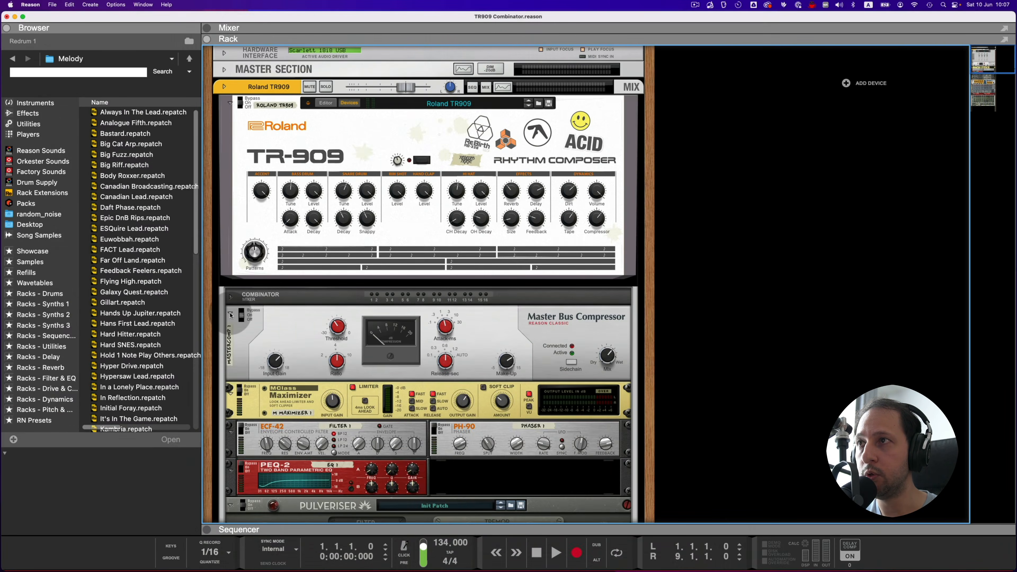
Step: Fold all devices except Redrum and select Redrum pattern B4 with the Combinator's Patterns knob
{"action": "left_click", "coordinate": [130, 481]}
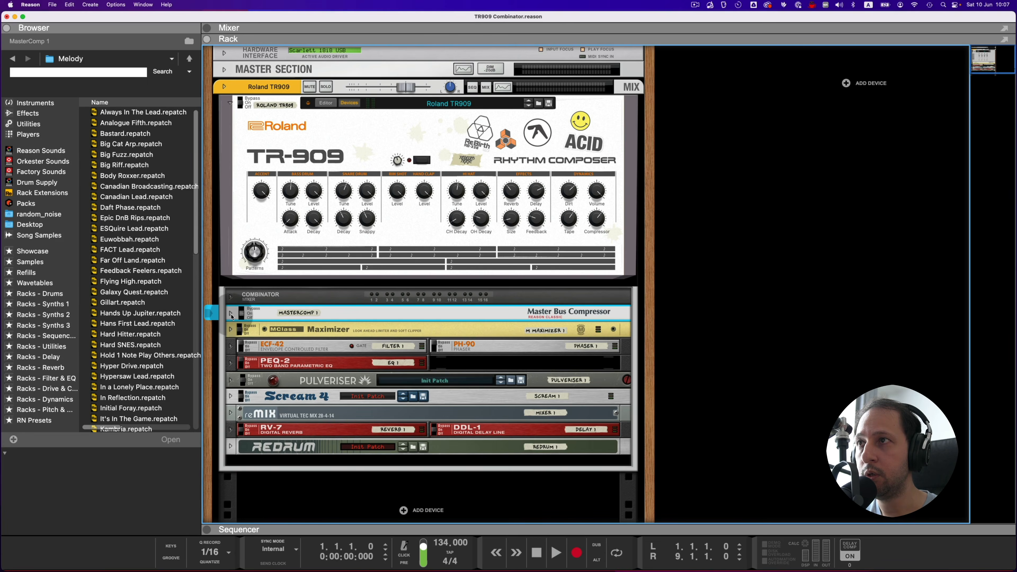
{"action": "left_click", "coordinate": [230, 446]}
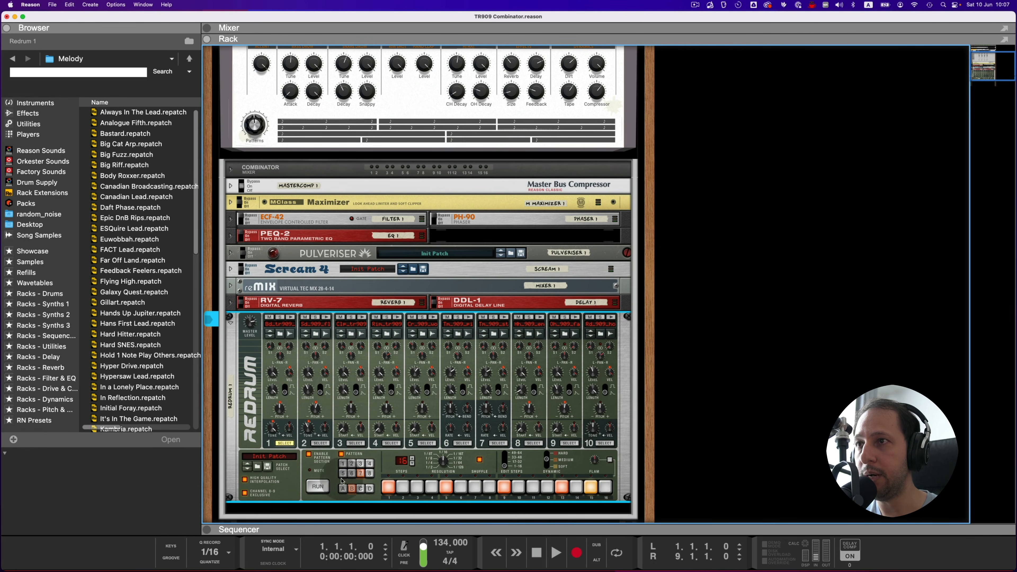
{"action": "mouse_move", "coordinate": [258, 117]}
{"action": "left_mouse_down"}
{"action": "mouse_move", "coordinate": [250, 150]}
{"action": "mouse_move", "coordinate": [249, 130]}
{"action": "left_mouse_up"}
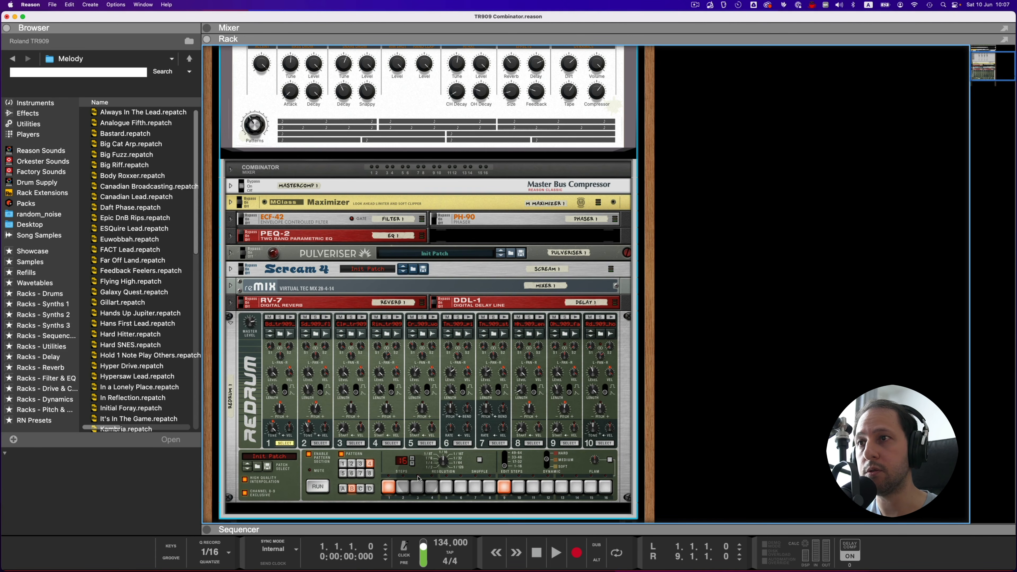
{"action": "left_click_drag", "start_coordinate": [254, 125], "coordinate": [255, 126]}
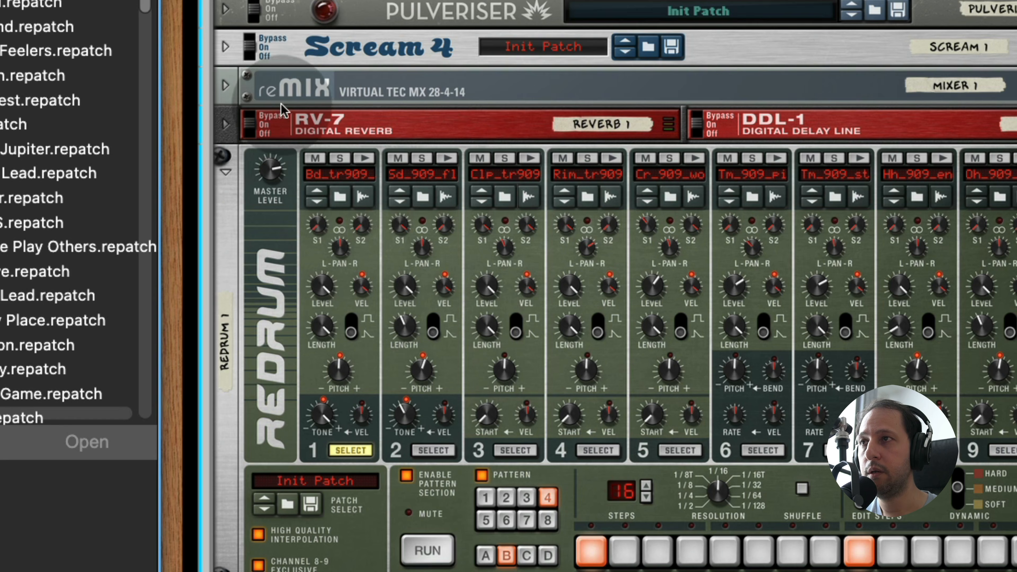
Step: Browse the Bass Drums samples for Redrum's first channel and preview Bd_909_simple.wav and Bd_909_moss.wav
{"action": "left_click", "coordinate": [340, 204]}
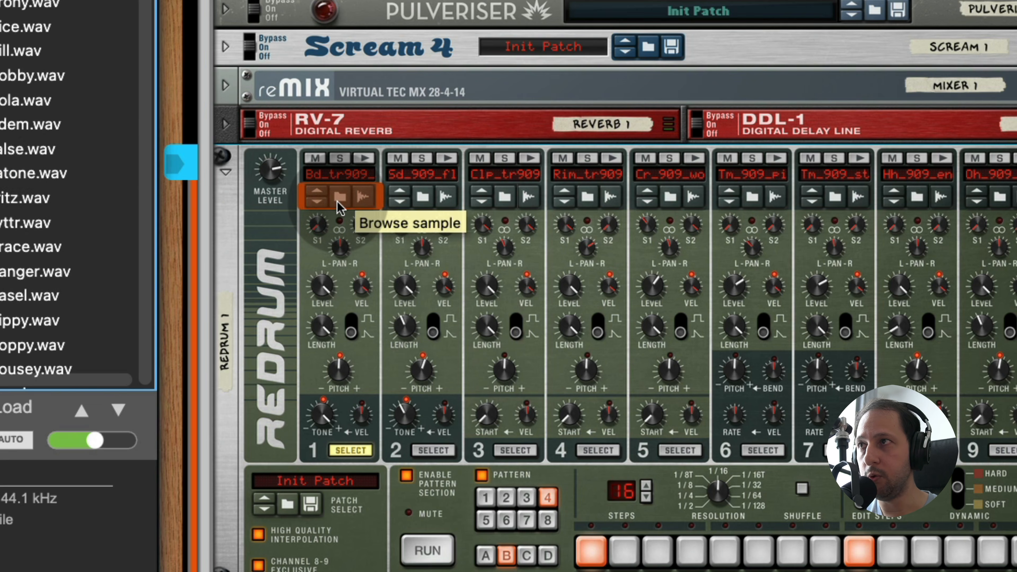
{"action": "scroll", "coordinate": [46, 186], "scroll_direction": "down", "scroll_amount": 5}
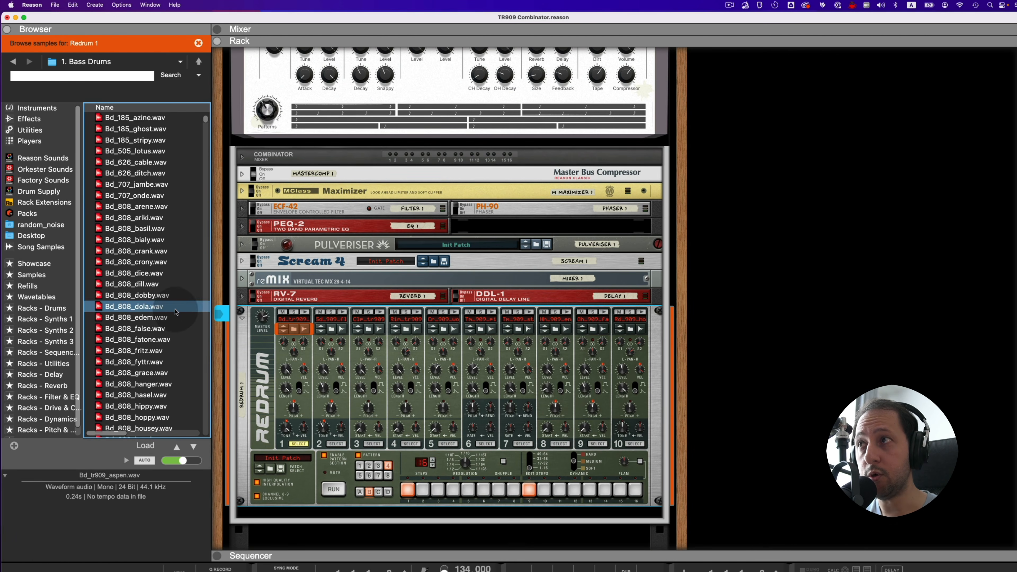
{"action": "scroll", "coordinate": [176, 312], "scroll_direction": "down", "scroll_amount": 5}
{"action": "left_click", "coordinate": [153, 346]}
{"action": "scroll", "coordinate": [153, 347], "scroll_direction": "down", "scroll_amount": 10}
{"action": "left_click", "coordinate": [143, 275]}
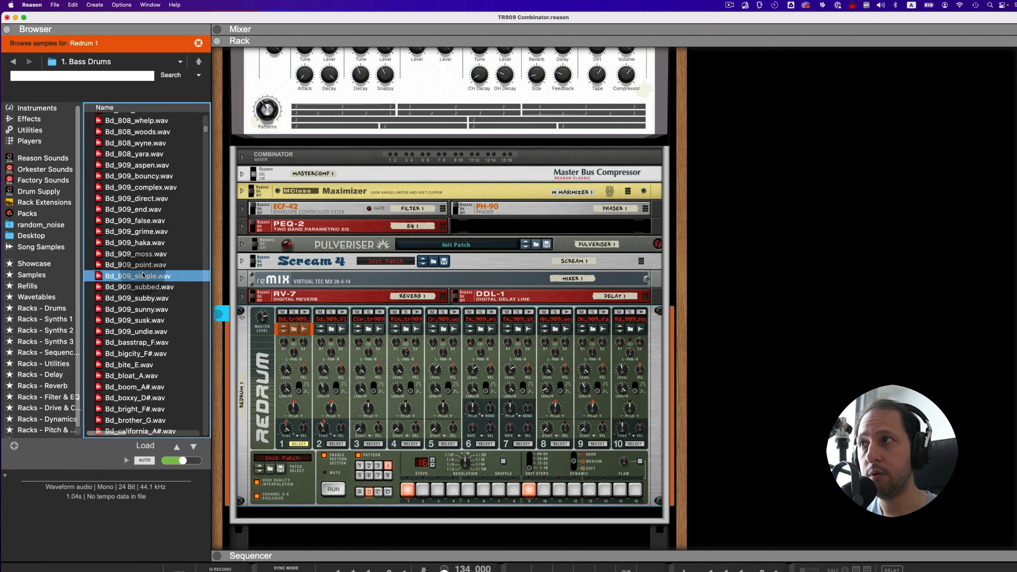
{"action": "left_click", "coordinate": [141, 253]}
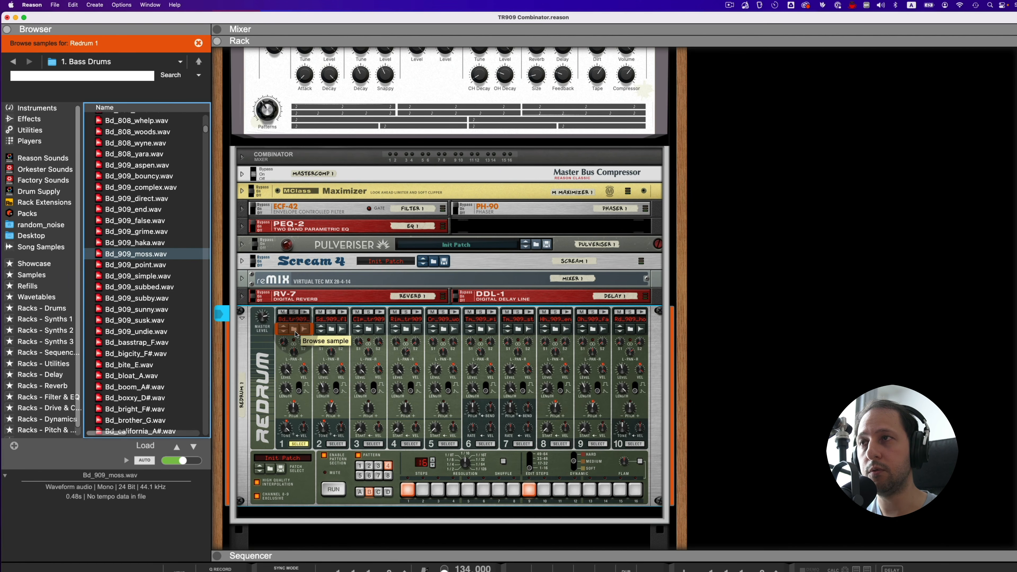
Step: Audition Redrum drums 2, 1, 5, 6 and 7 and set the Combinator's Volume to 113
{"action": "left_click", "coordinate": [343, 312]}
{"action": "left_click", "coordinate": [306, 312]}
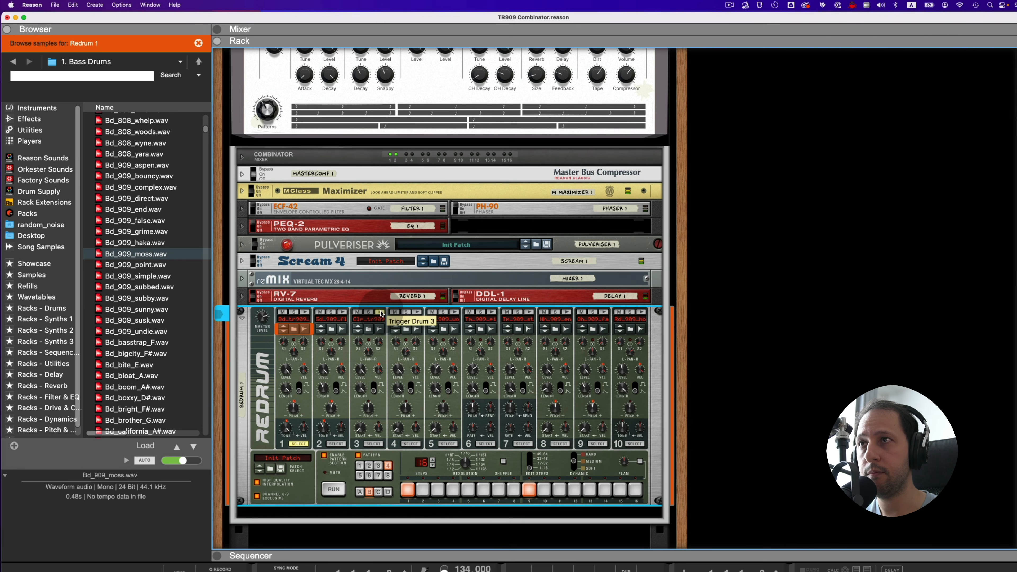
{"action": "left_click", "coordinate": [455, 313]}
{"action": "left_click", "coordinate": [491, 312]}
{"action": "left_click", "coordinate": [530, 313]}
{"action": "scroll", "coordinate": [530, 313], "scroll_direction": "up", "scroll_amount": 5}
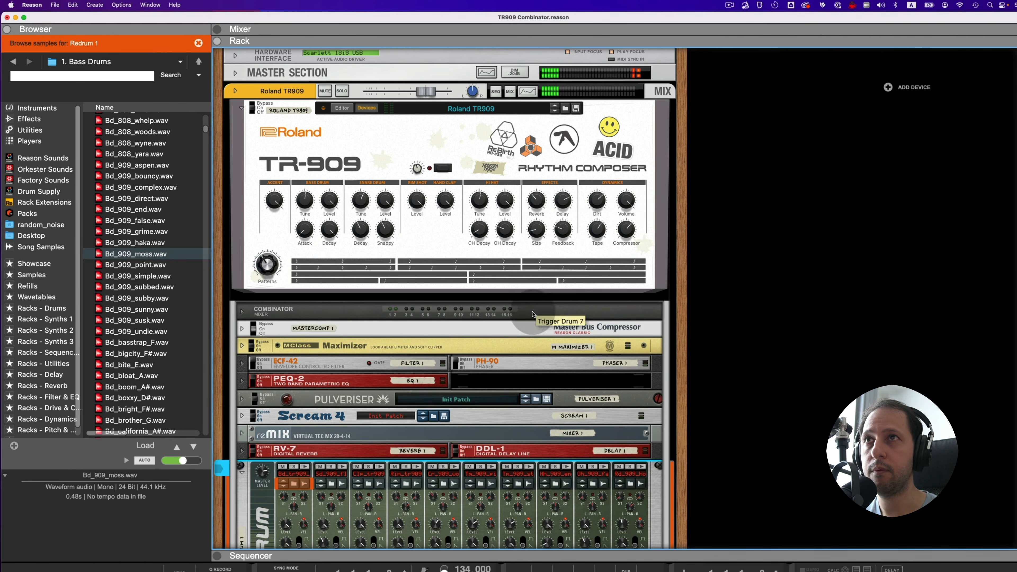
{"action": "left_click", "coordinate": [629, 202]}
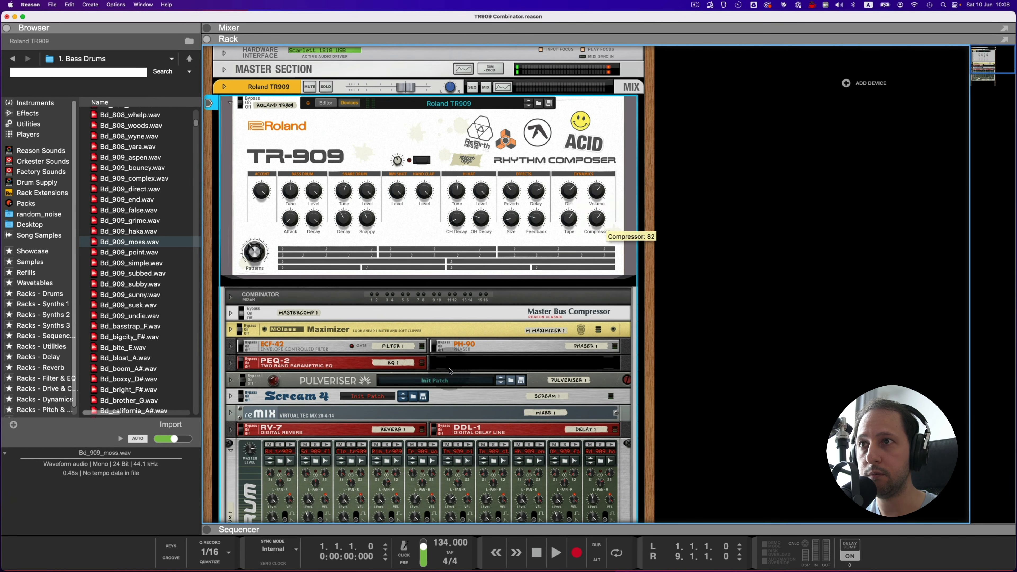
Step: Audition Redrum's bass drum, snare, rim shot, crash, tom and closed and open hi-hat sounds
{"action": "scroll", "coordinate": [449, 371], "scroll_direction": "down", "scroll_amount": 2}
{"action": "left_click", "coordinate": [433, 395]}
{"action": "left_click", "coordinate": [397, 395]}
{"action": "left_click", "coordinate": [326, 395]}
{"action": "left_click", "coordinate": [291, 395]}
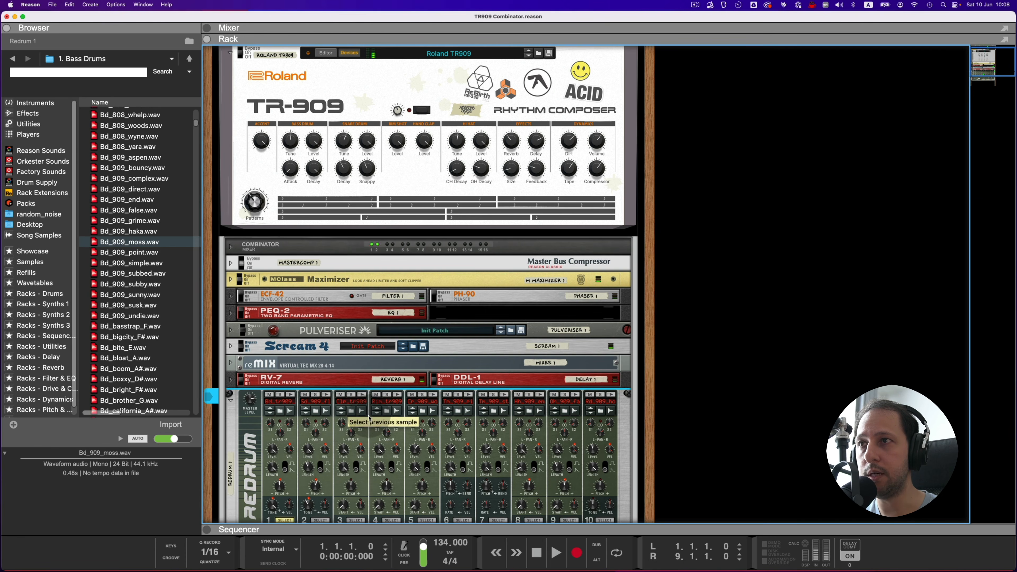
{"action": "left_click", "coordinate": [397, 394]}
{"action": "left_click", "coordinate": [433, 395]}
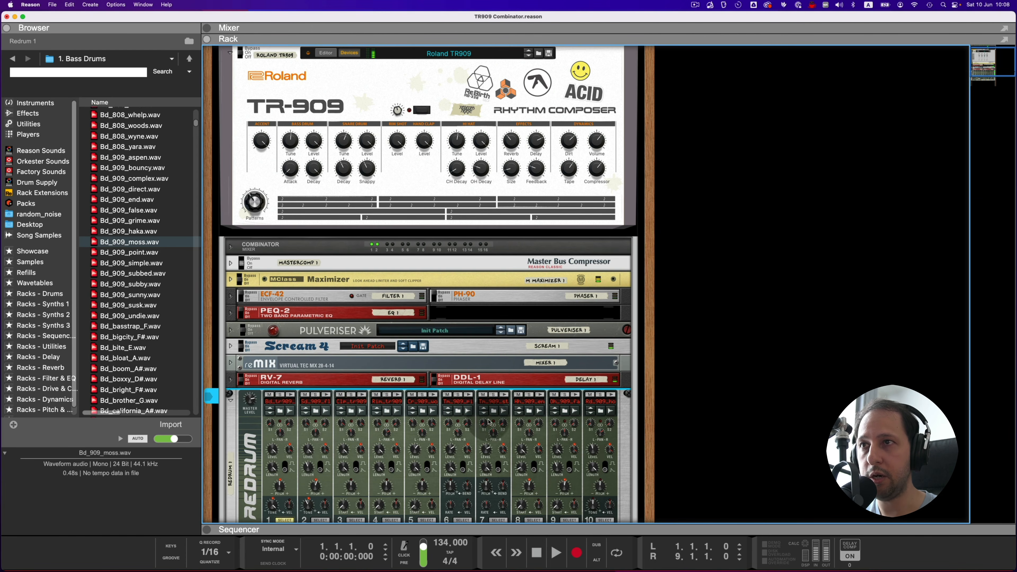
{"action": "left_click", "coordinate": [471, 396]}
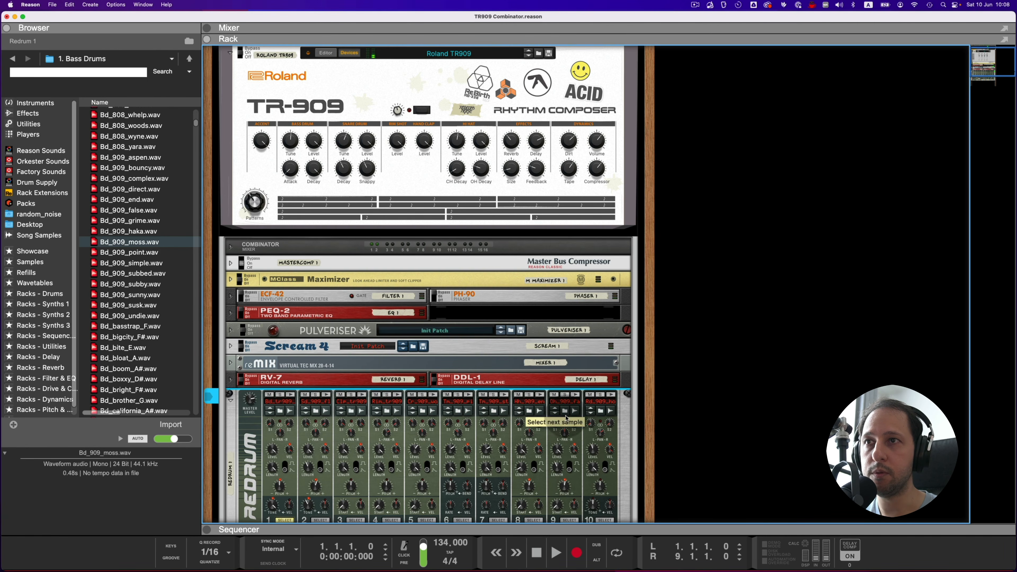
{"action": "left_click", "coordinate": [538, 396]}
{"action": "left_click", "coordinate": [574, 395]}
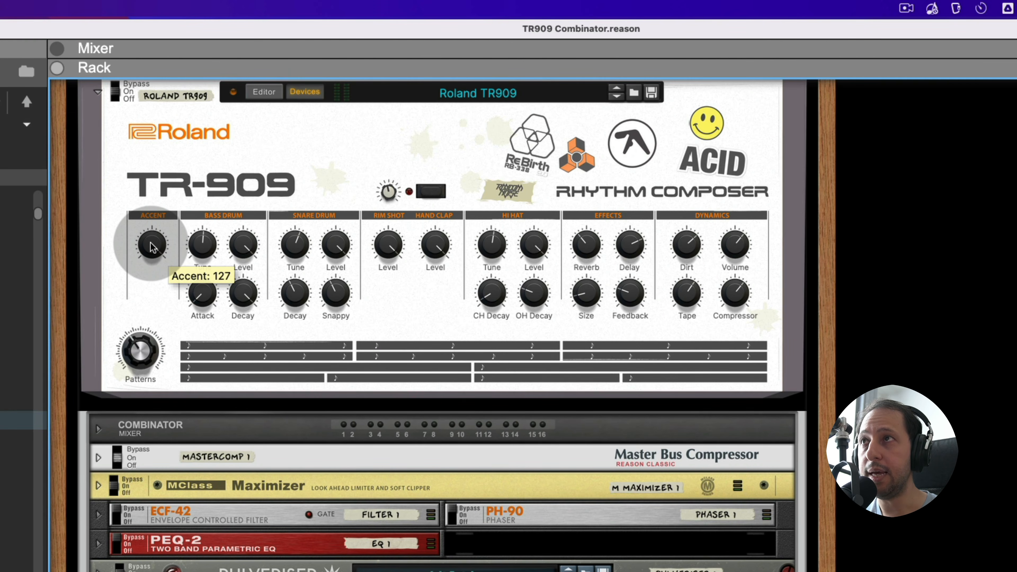
Step: Try the Combinator's Accent knob and relate it to Redrum's velocity-to-level knobs
{"action": "left_click", "coordinate": [152, 247]}
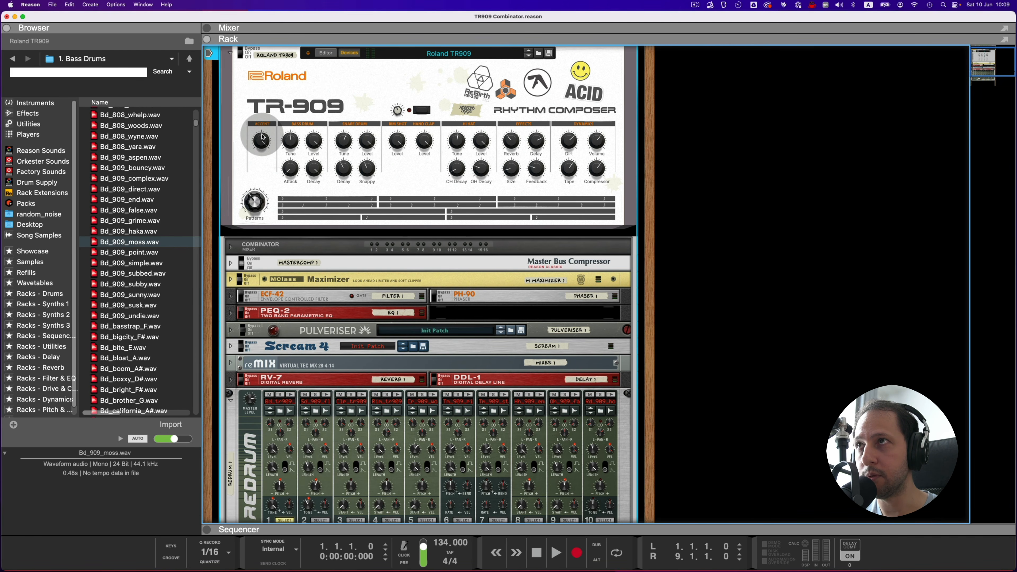
{"action": "left_click_drag", "start_coordinate": [259, 152], "coordinate": [253, 128]}
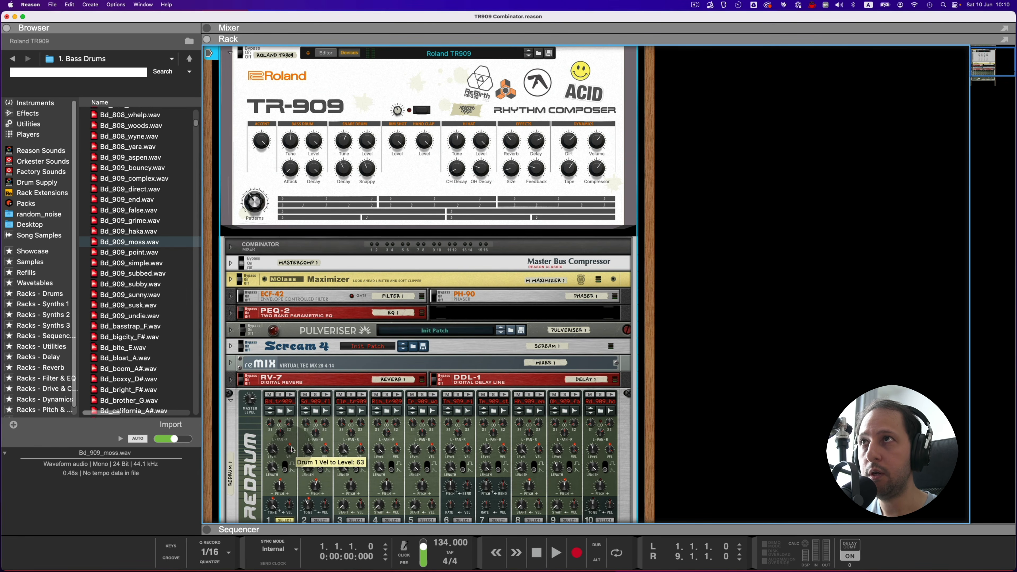
Step: Show the Combinator's Editor and inspect the modulation routings of M Maximizer 1 and Filter 1
{"action": "left_click", "coordinate": [326, 52]}
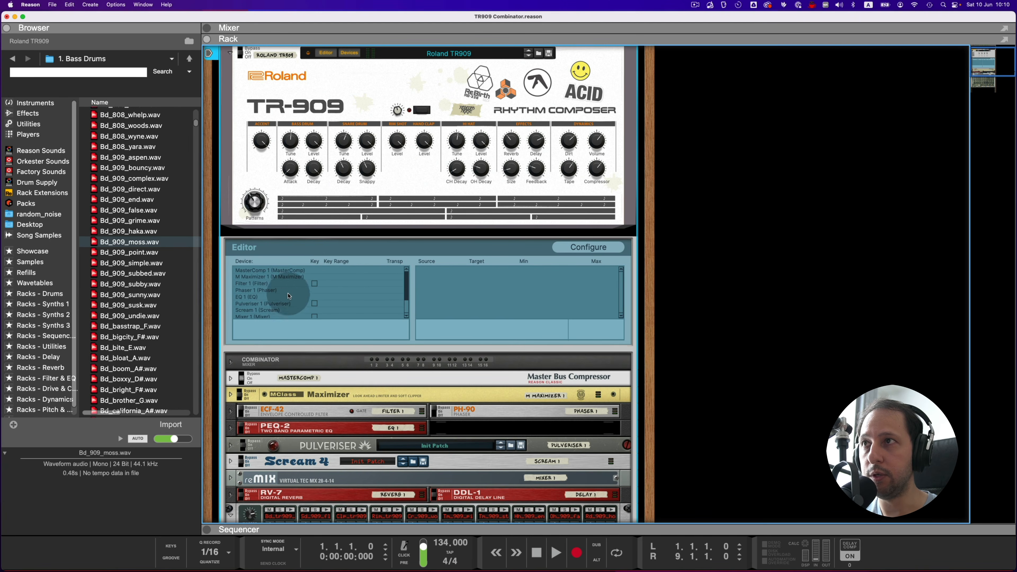
{"action": "left_click", "coordinate": [276, 276]}
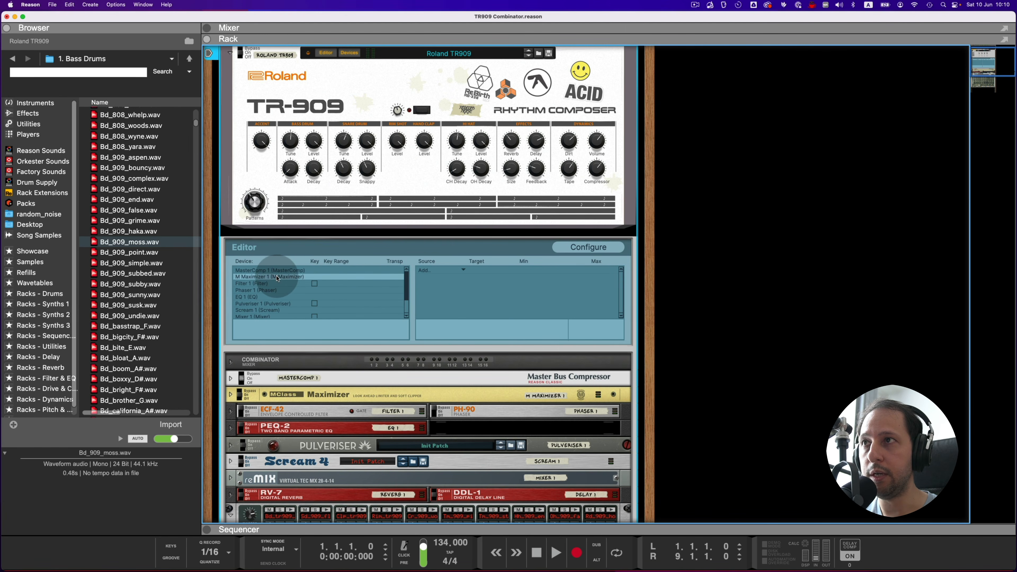
{"action": "left_click", "coordinate": [264, 286]}
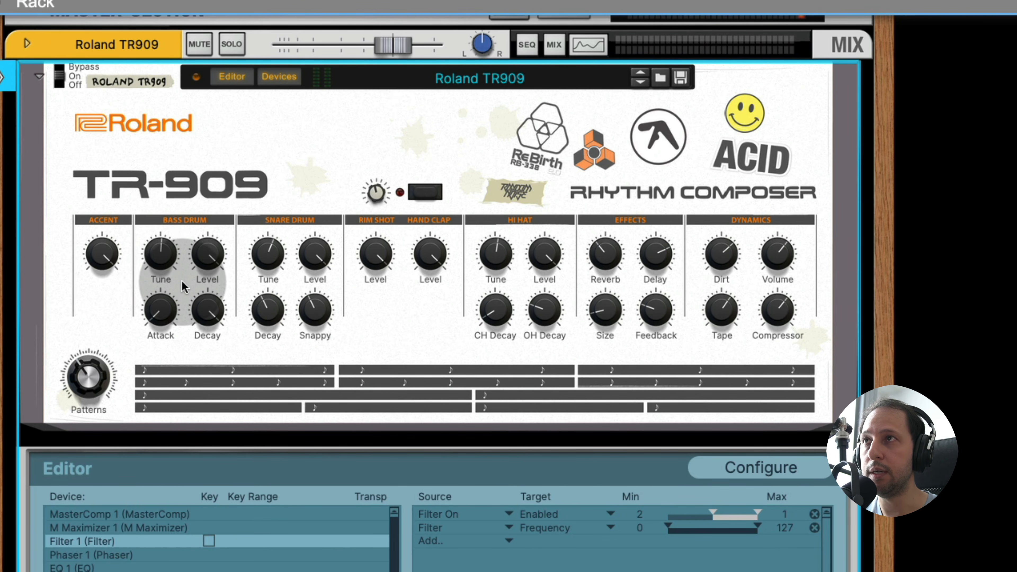
Step: Lower the Combinator's bass drum Tune slightly and relate the bass drum Attack and Decay knobs to Redrum's drum 1 controls
{"action": "left_click_drag", "start_coordinate": [166, 248], "coordinate": [165, 258]}
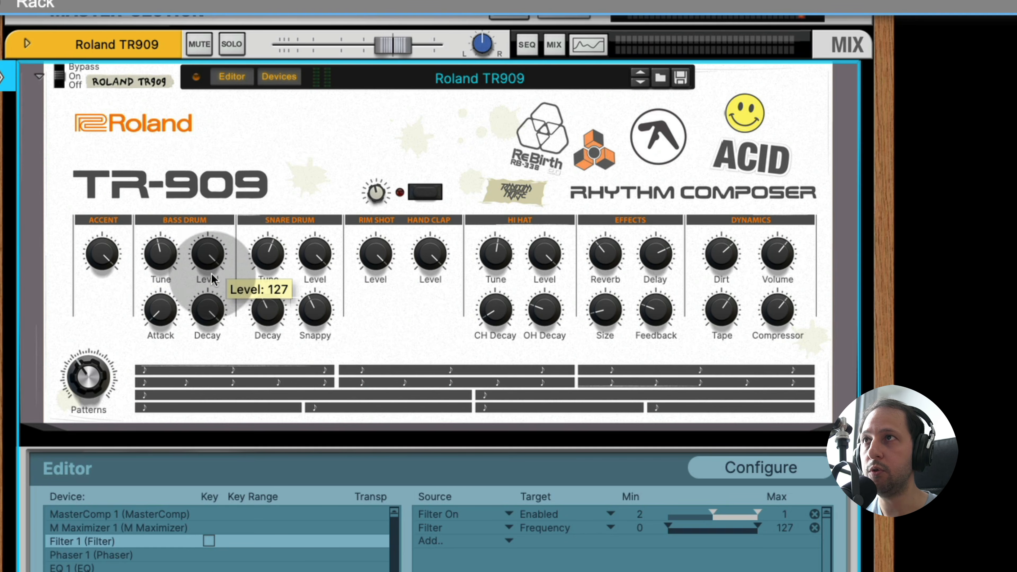
{"action": "mouse_move", "coordinate": [166, 314]}
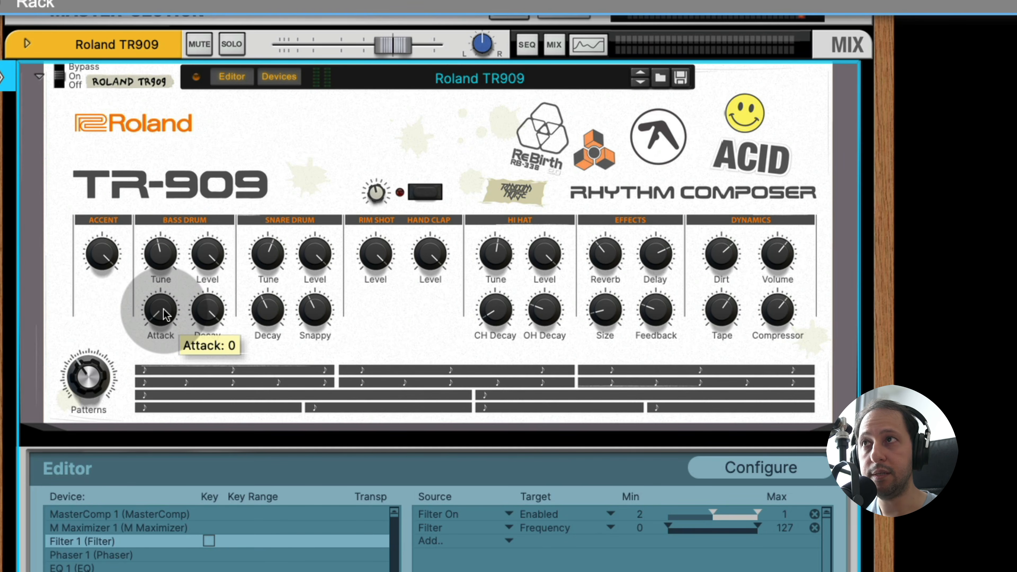
{"action": "scroll", "coordinate": [166, 311], "scroll_direction": "down", "scroll_amount": 1}
{"action": "mouse_move", "coordinate": [212, 314]}
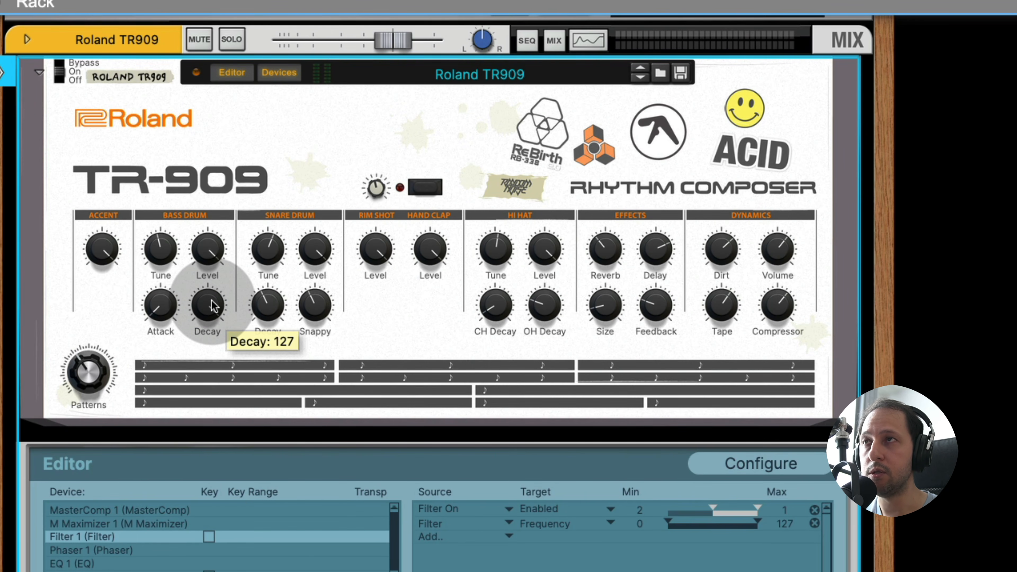
{"action": "scroll", "coordinate": [213, 308], "scroll_direction": "down", "scroll_amount": 10}
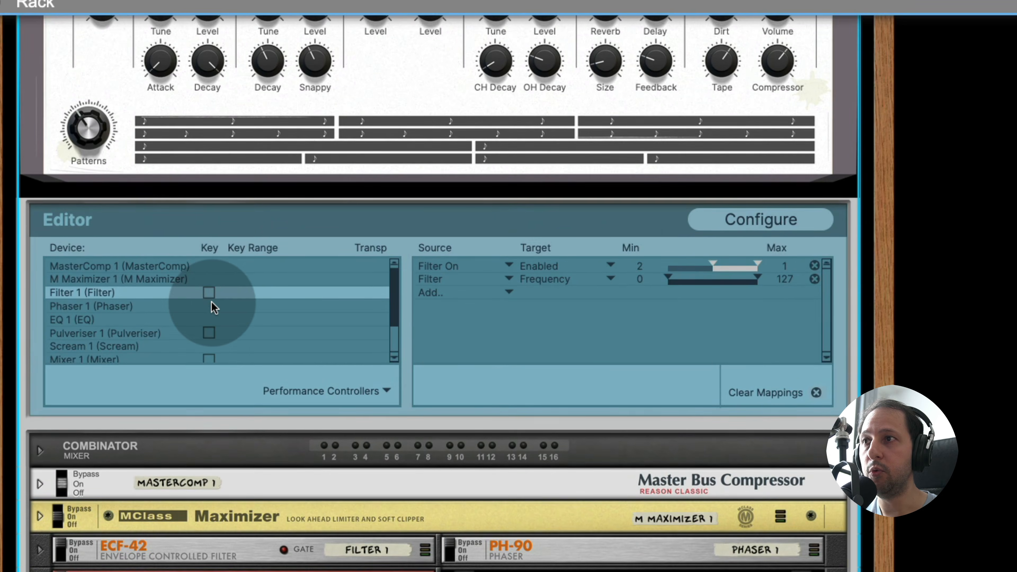
{"action": "scroll", "coordinate": [213, 308], "scroll_direction": "down", "scroll_amount": 10}
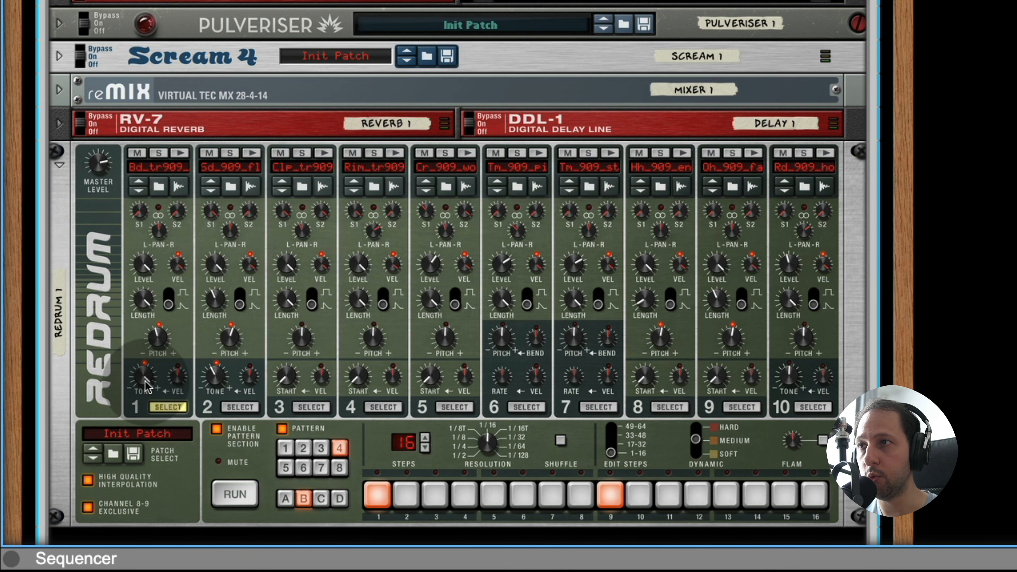
{"action": "mouse_move", "coordinate": [146, 383]}
{"action": "scroll", "coordinate": [145, 380], "scroll_direction": "up", "scroll_amount": 2}
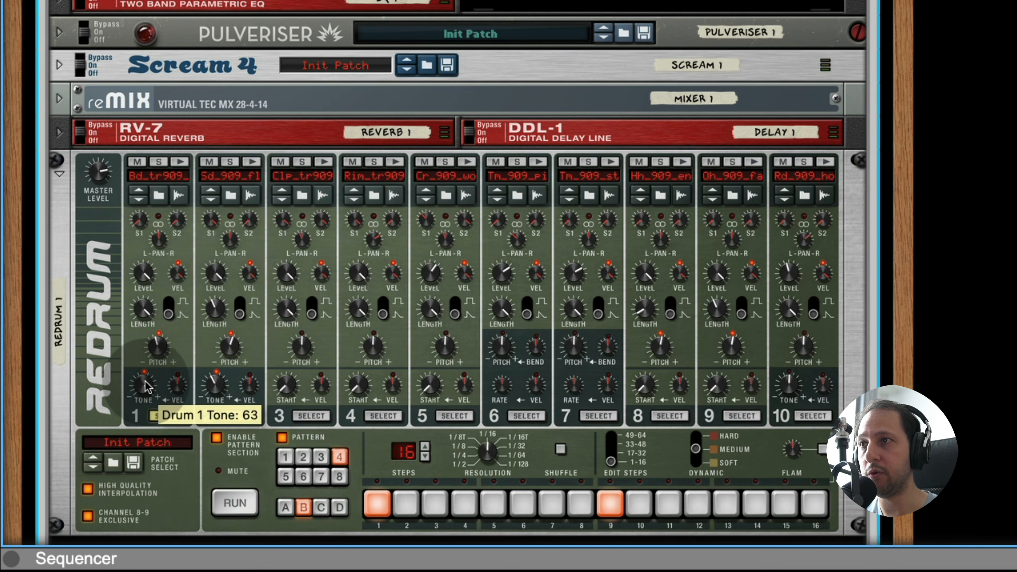
Step: Set the snare drum Snappy knob to 57 and relate it to Redrum's drum 2 Tone knob
{"action": "scroll", "coordinate": [146, 380], "scroll_direction": "up", "scroll_amount": 2}
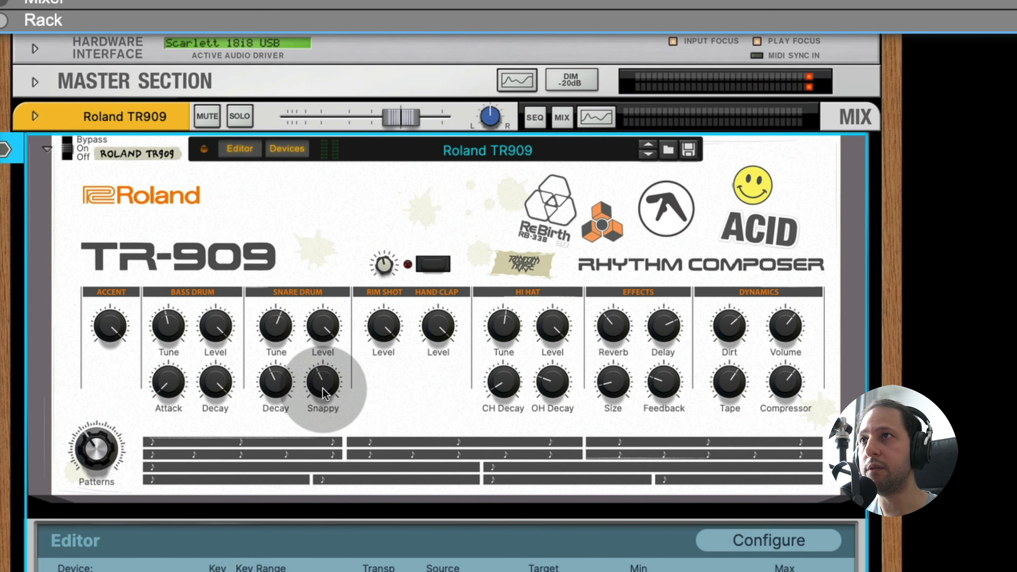
{"action": "mouse_move", "coordinate": [325, 392]}
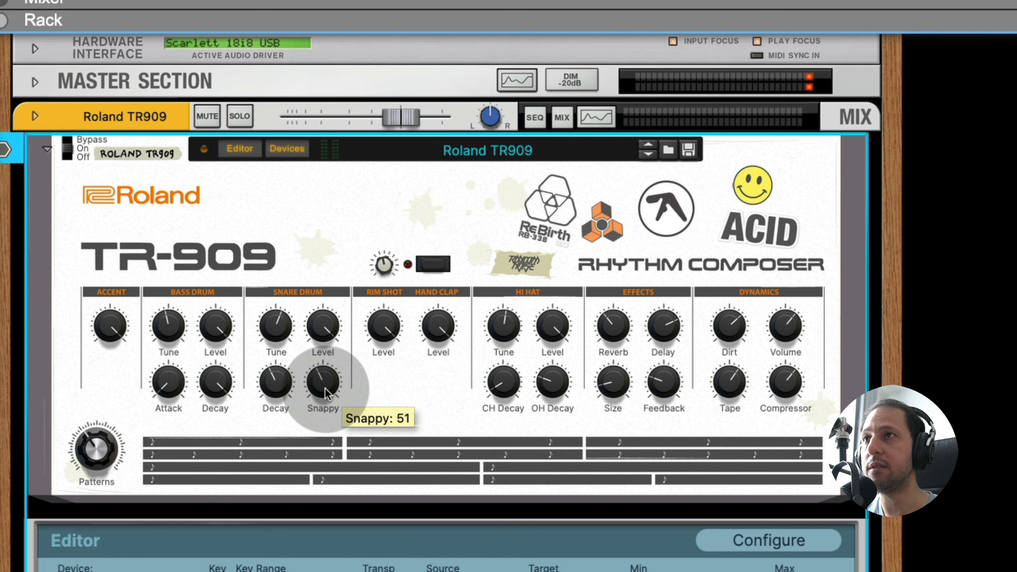
{"action": "left_click_drag", "start_coordinate": [325, 392], "coordinate": [327, 386]}
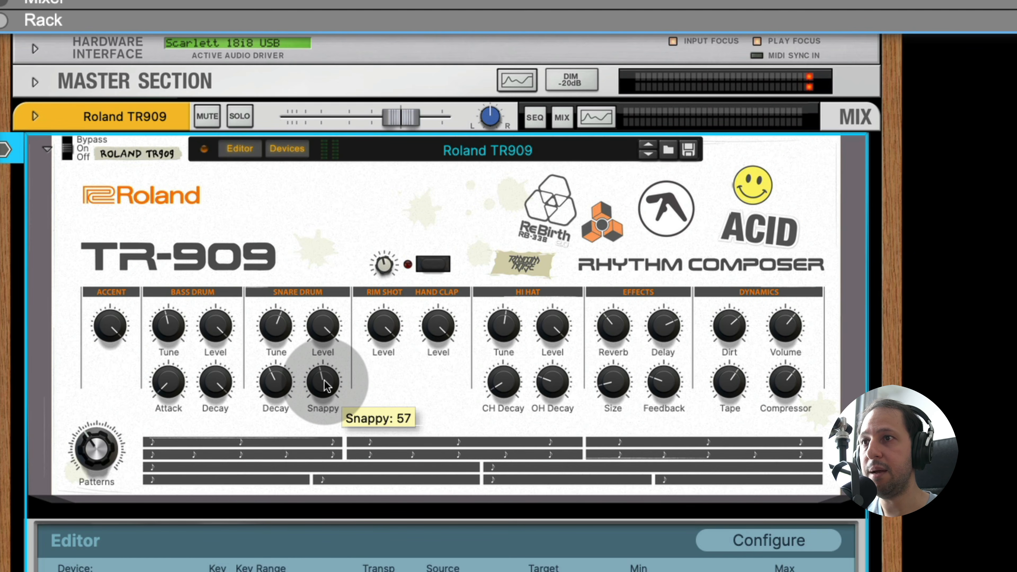
{"action": "scroll", "coordinate": [325, 388], "scroll_direction": "down", "scroll_amount": 15}
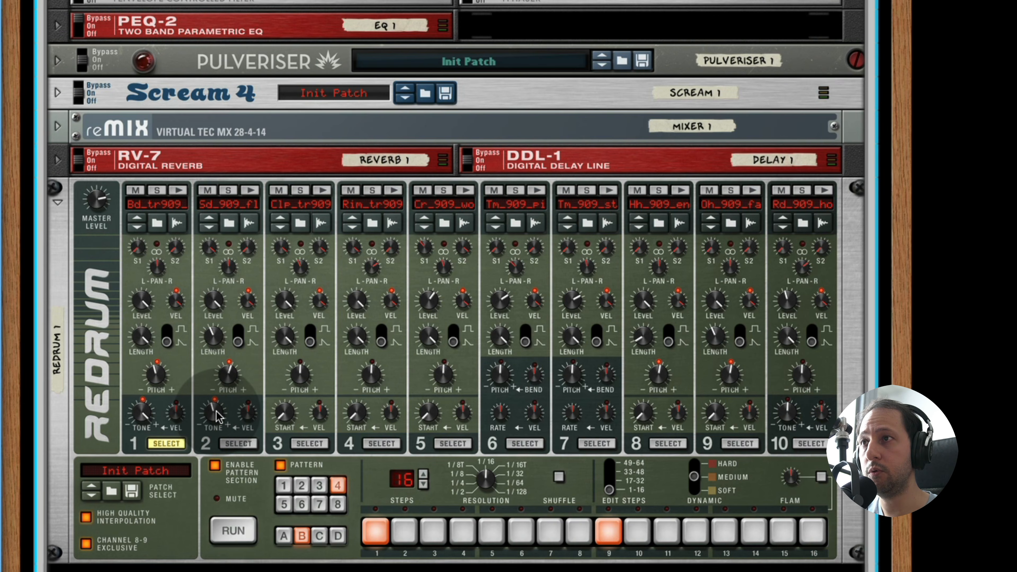
{"action": "mouse_move", "coordinate": [216, 411]}
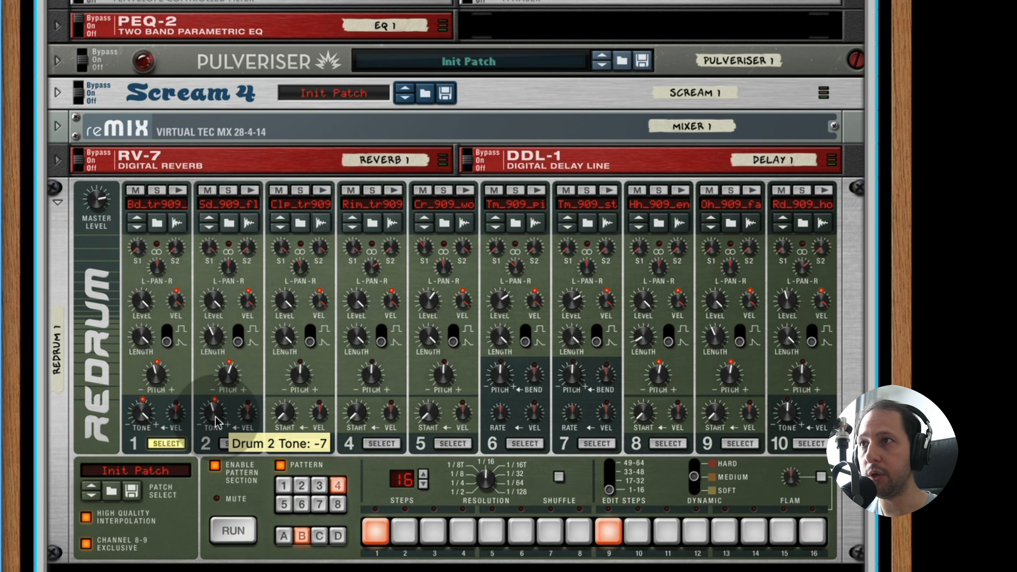
{"action": "scroll", "coordinate": [391, 228], "scroll_direction": "up", "scroll_amount": 15}
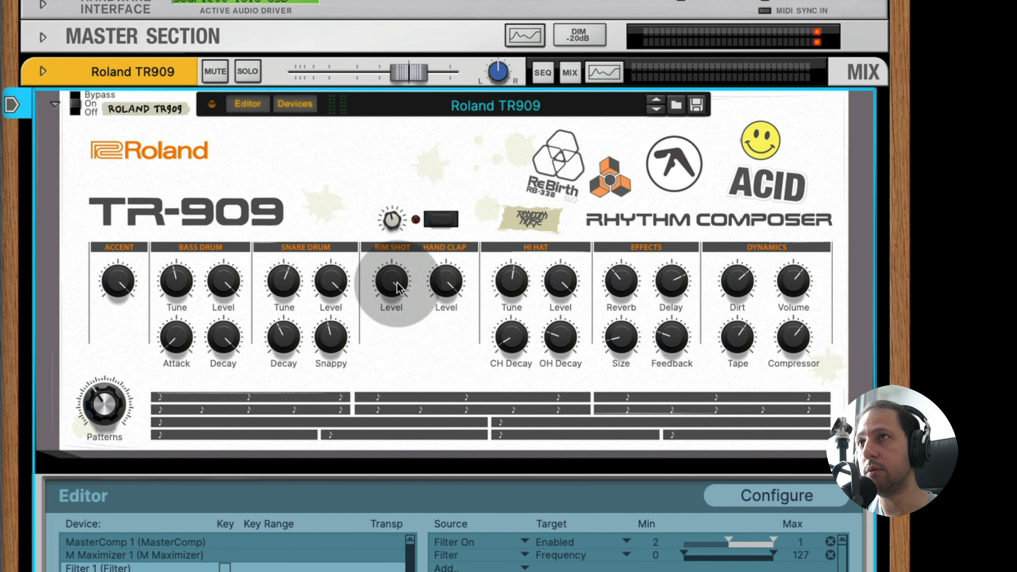
Step: Raise the closed hi-hat decay slightly and compare the rim shot and hi-hat knobs with the Redrum channels
{"action": "mouse_move", "coordinate": [394, 286]}
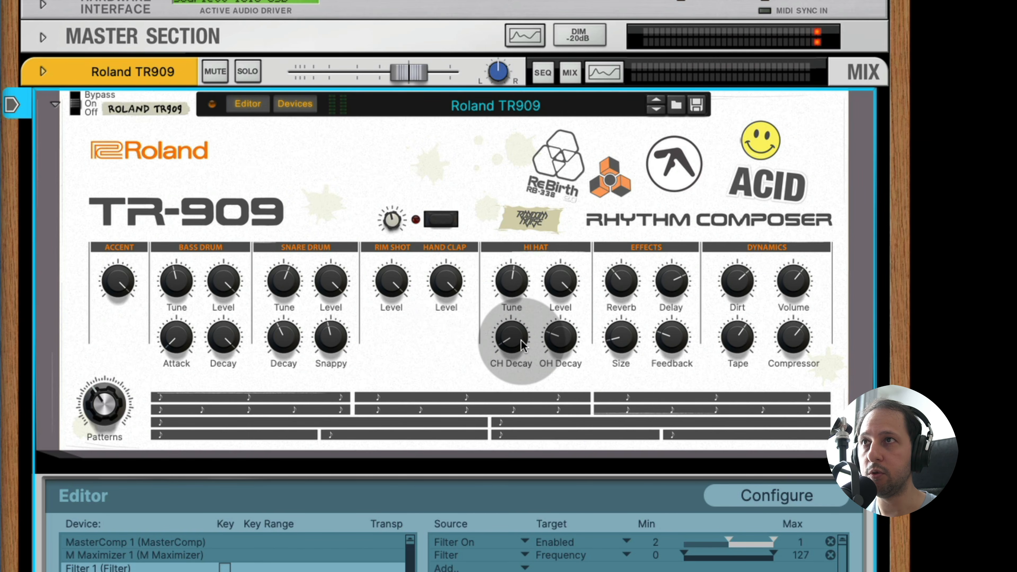
{"action": "mouse_move", "coordinate": [522, 345]}
{"action": "left_click_drag", "start_coordinate": [520, 341], "coordinate": [520, 335]}
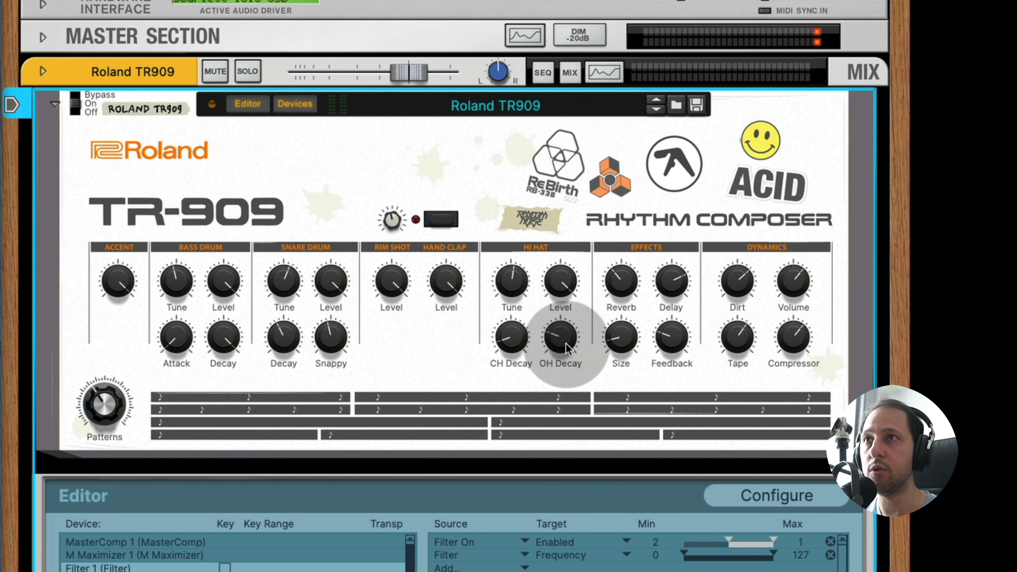
{"action": "mouse_move", "coordinate": [516, 276]}
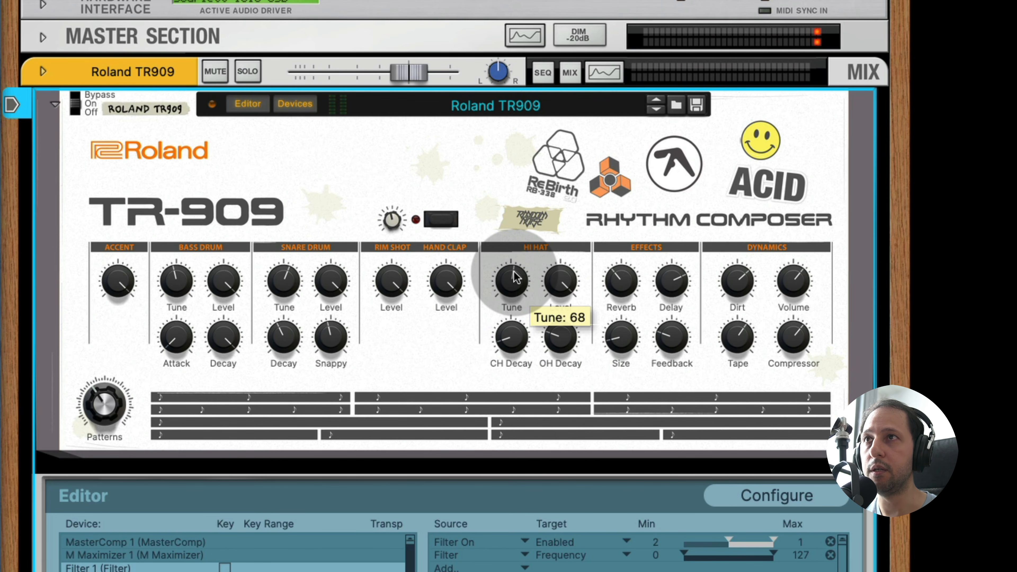
{"action": "scroll", "coordinate": [516, 277], "scroll_direction": "down", "scroll_amount": 3}
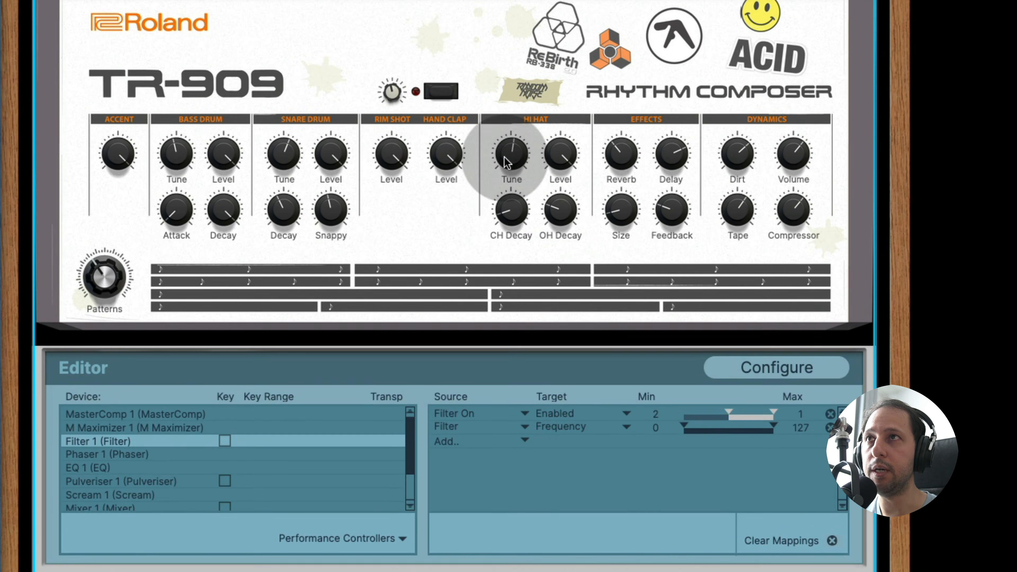
{"action": "scroll", "coordinate": [506, 168], "scroll_direction": "down", "scroll_amount": 3}
{"action": "scroll", "coordinate": [552, 438], "scroll_direction": "down", "scroll_amount": 1}
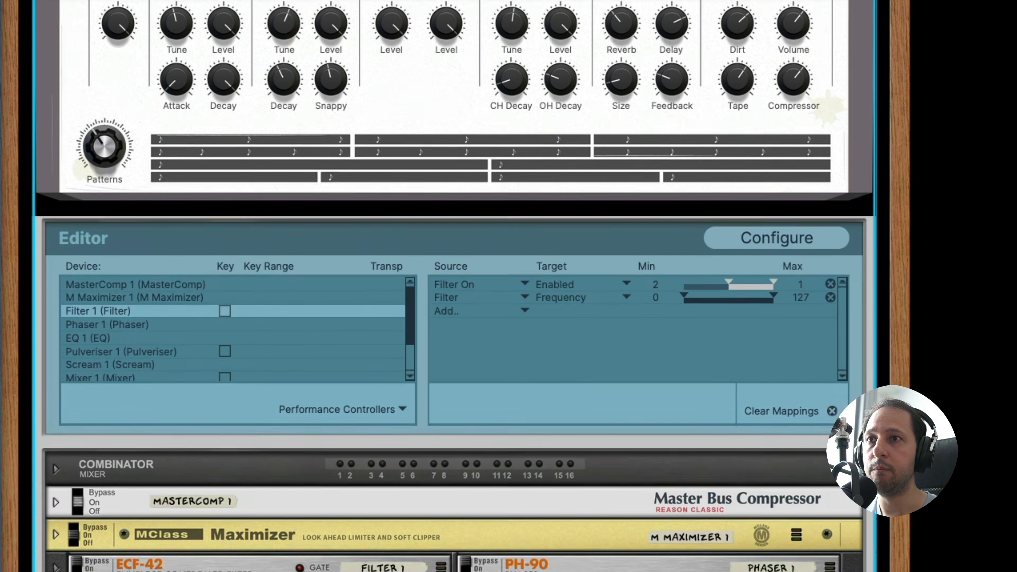
{"action": "scroll", "coordinate": [721, 309], "scroll_direction": "down", "scroll_amount": 8}
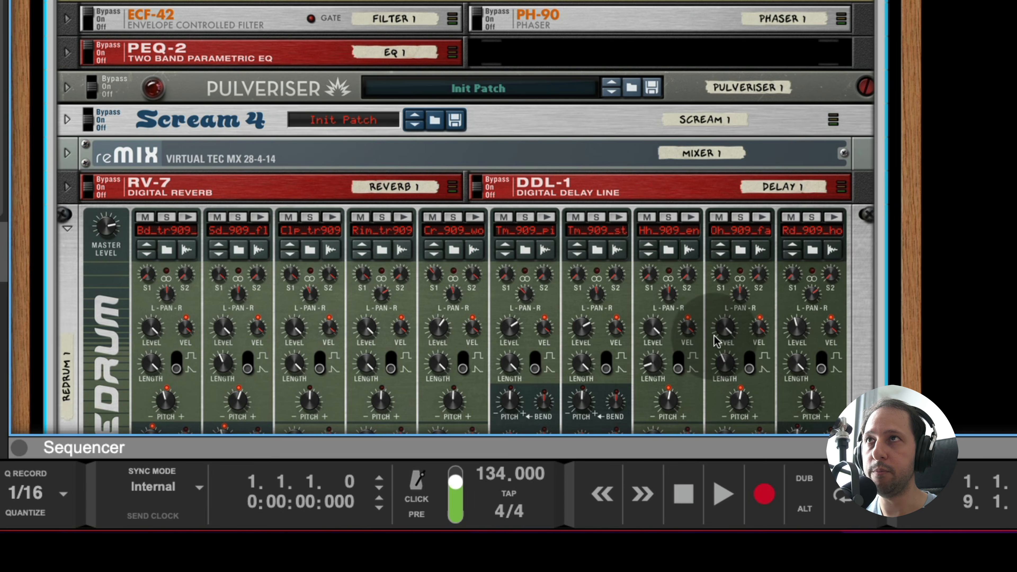
{"action": "scroll", "coordinate": [714, 336], "scroll_direction": "up", "scroll_amount": 12}
{"action": "scroll", "coordinate": [694, 253], "scroll_direction": "down", "scroll_amount": 1}
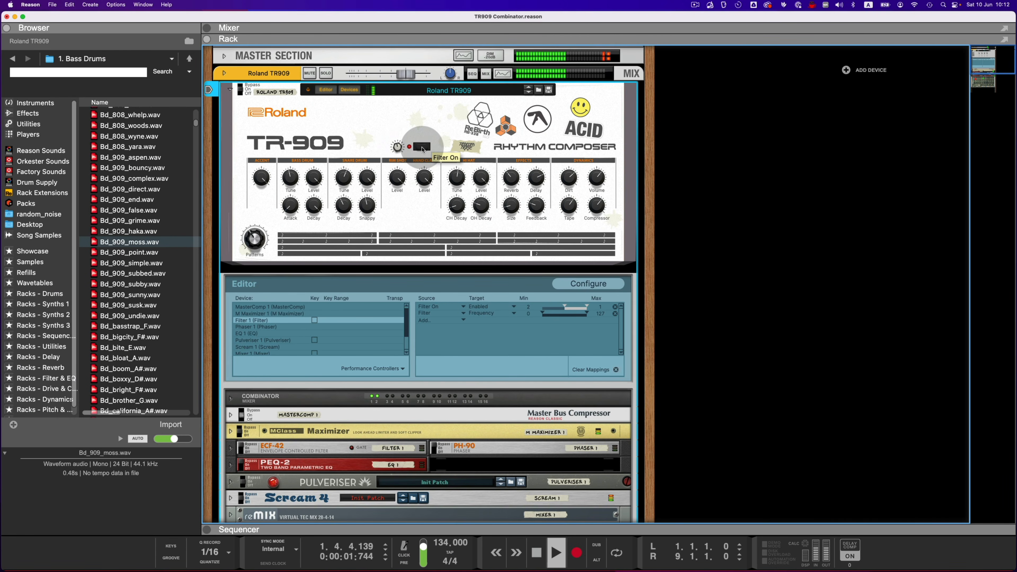
Step: Sweep the Combinator's Filter knob to about 31 during playback and toggle the Filter On switch
{"action": "left_click_drag", "start_coordinate": [394, 119], "coordinate": [396, 148]}
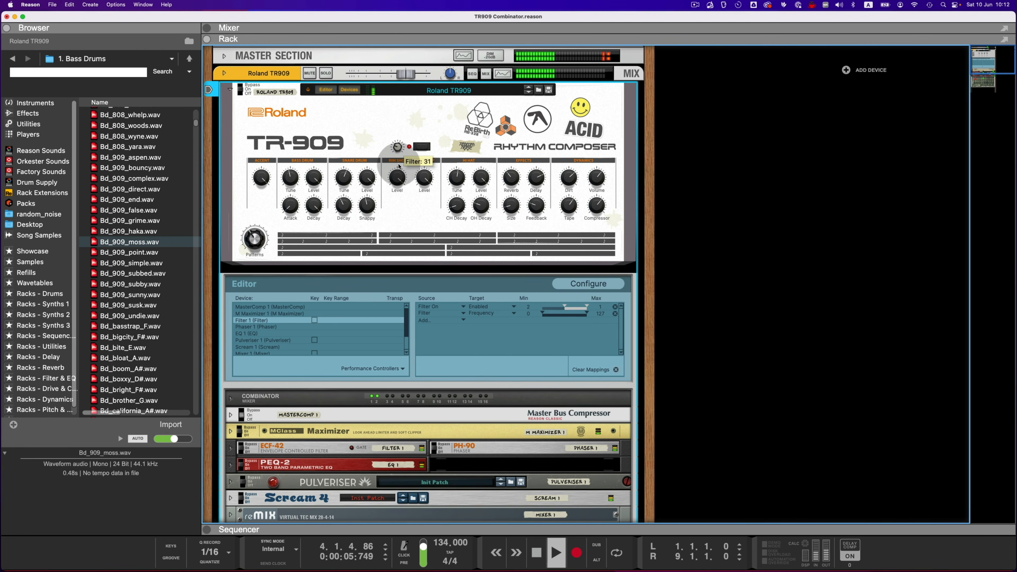
{"action": "left_click", "coordinate": [420, 148]}
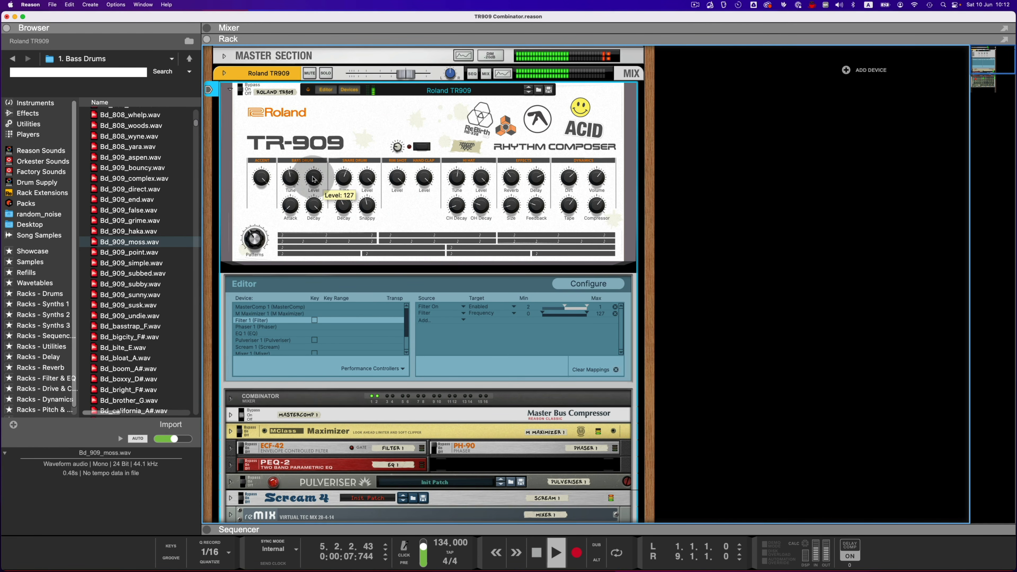
Step: Vary the snare, hand clap and rim shot levels during playback and set the Patterns knob to 25
{"action": "left_click_drag", "start_coordinate": [369, 178], "coordinate": [361, 283]}
{"action": "left_click_drag", "start_coordinate": [426, 175], "coordinate": [414, 286]}
{"action": "left_click_drag", "start_coordinate": [395, 179], "coordinate": [401, 281]}
{"action": "left_click_drag", "start_coordinate": [255, 241], "coordinate": [253, 258]}
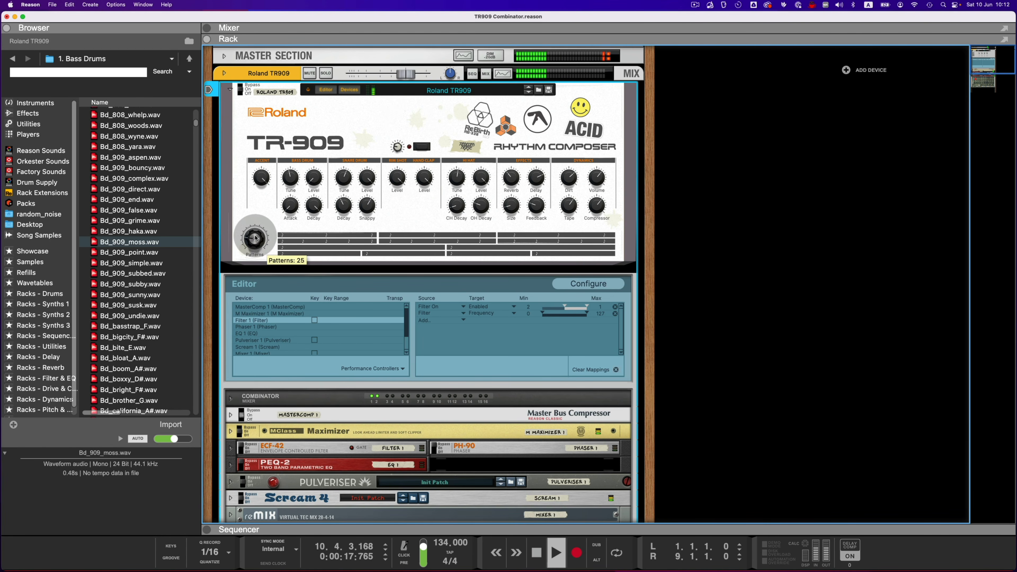
Step: Adjust the snare drum Decay and the bass drum Tune, and set the bass drum Level to 114
{"action": "mouse_move", "coordinate": [342, 203]}
{"action": "left_mouse_down"}
{"action": "mouse_move", "coordinate": [342, 182]}
{"action": "mouse_move", "coordinate": [344, 218]}
{"action": "left_mouse_up"}
{"action": "left_click_drag", "start_coordinate": [315, 176], "coordinate": [315, 75]}
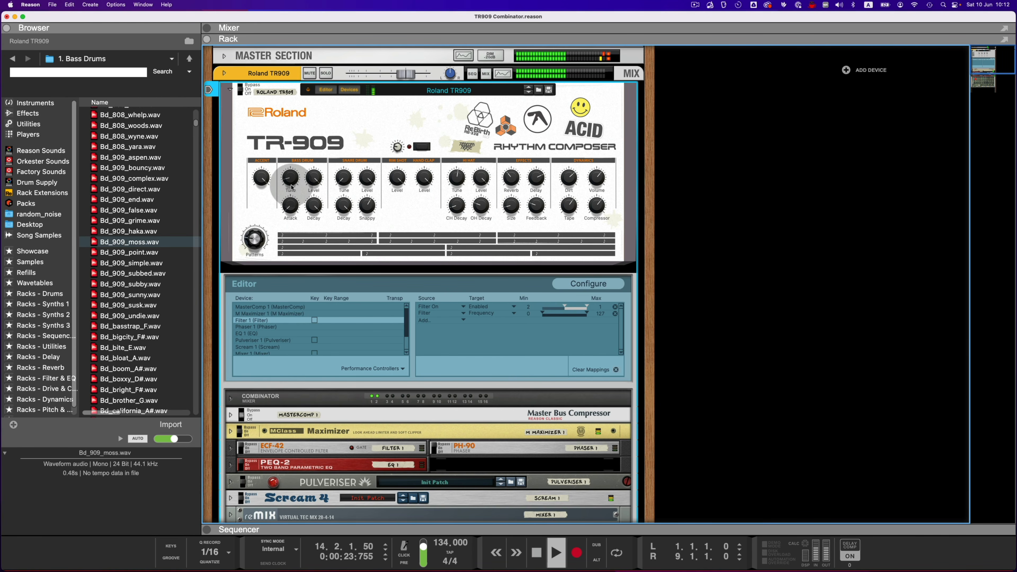
{"action": "left_click_drag", "start_coordinate": [289, 179], "coordinate": [312, 191]}
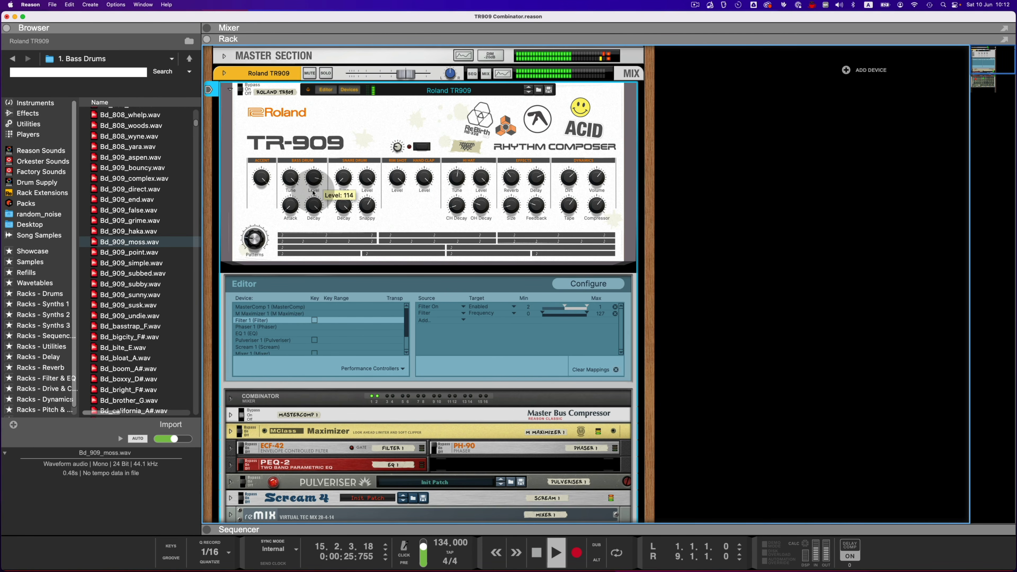
Step: Vary the Dynamics Volume and Compressor knobs, and push Dirt to 127 before lowering it again
{"action": "left_click_drag", "start_coordinate": [594, 179], "coordinate": [573, 137]}
{"action": "left_click_drag", "start_coordinate": [600, 208], "coordinate": [599, 164]}
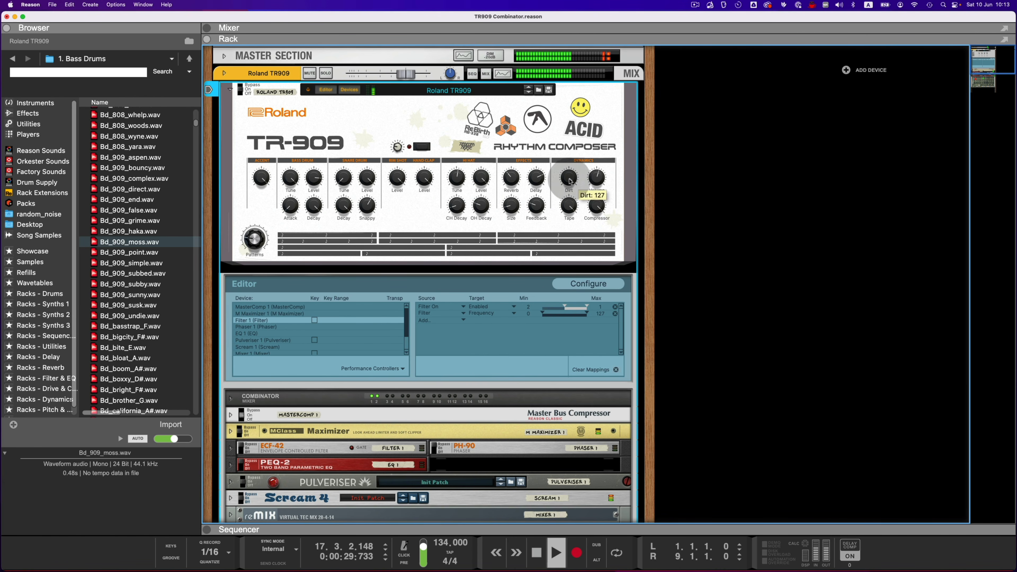
{"action": "left_click_drag", "start_coordinate": [595, 206], "coordinate": [569, 275]}
{"action": "left_click_drag", "start_coordinate": [572, 180], "coordinate": [568, 225]}
Step: Vary the Delay amount and Feedback knobs in the Effects section during playback
{"action": "left_click_drag", "start_coordinate": [539, 179], "coordinate": [594, 175]}
{"action": "left_click_drag", "start_coordinate": [535, 207], "coordinate": [537, 144]}
{"action": "left_click_drag", "start_coordinate": [536, 181], "coordinate": [538, 145]}
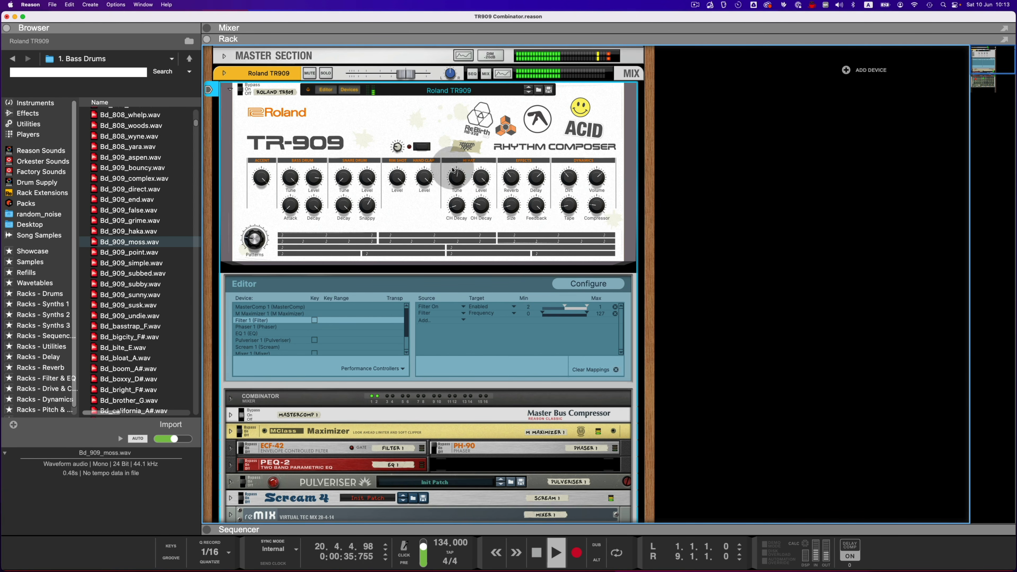
Step: Switch to another pattern, set the hi-hat Tune to 33 and raise the reverb Size
{"action": "left_click_drag", "start_coordinate": [259, 242], "coordinate": [256, 200]}
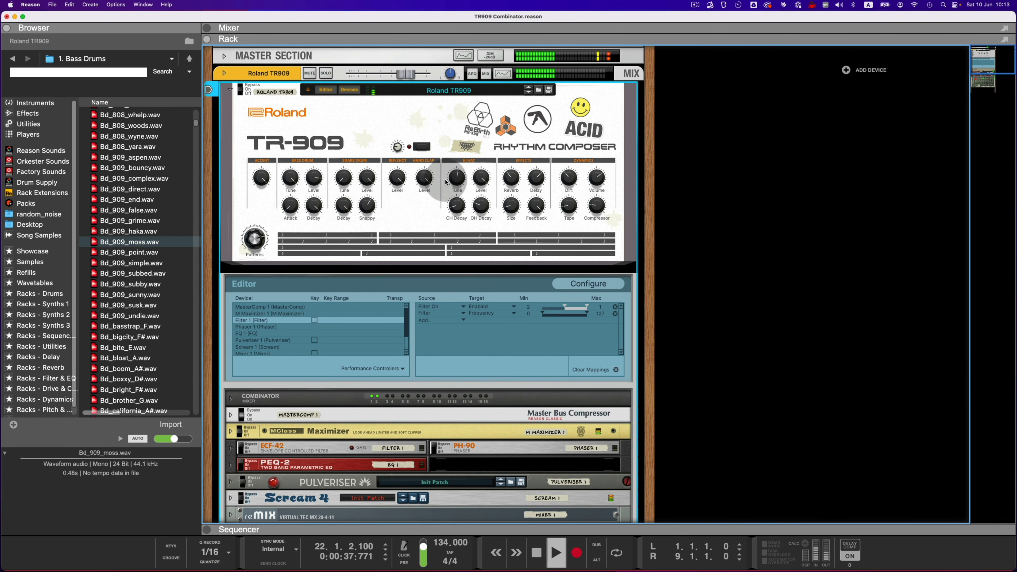
{"action": "left_click_drag", "start_coordinate": [460, 175], "coordinate": [454, 223]}
{"action": "left_click_drag", "start_coordinate": [514, 205], "coordinate": [515, 140]}
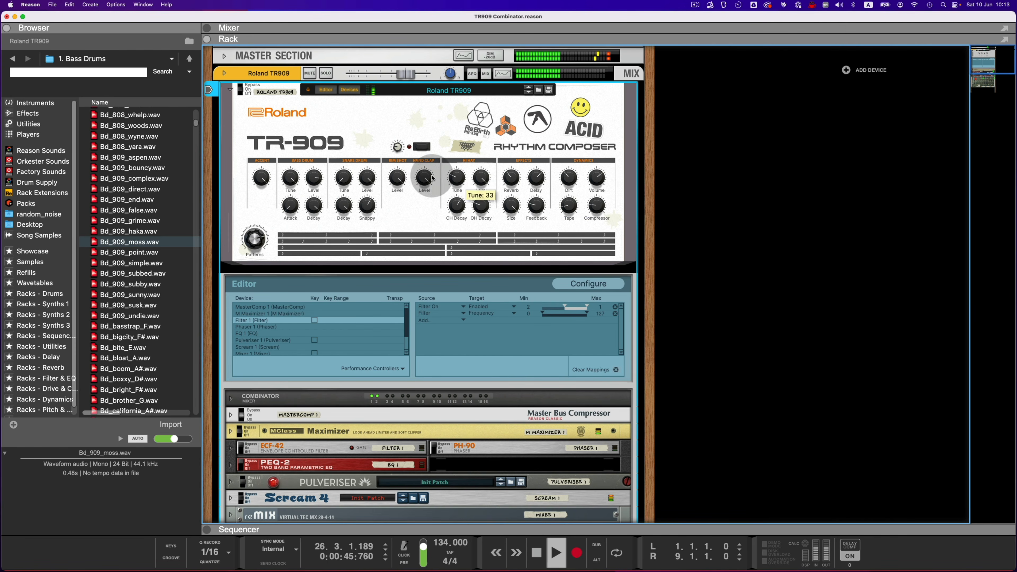
Step: Adjust the snare drum's Tune and Snappy, set its Decay to 122, and set the bass drum Decay to 112
{"action": "left_click_drag", "start_coordinate": [342, 175], "coordinate": [342, 146]}
{"action": "left_click_drag", "start_coordinate": [344, 205], "coordinate": [346, 234]}
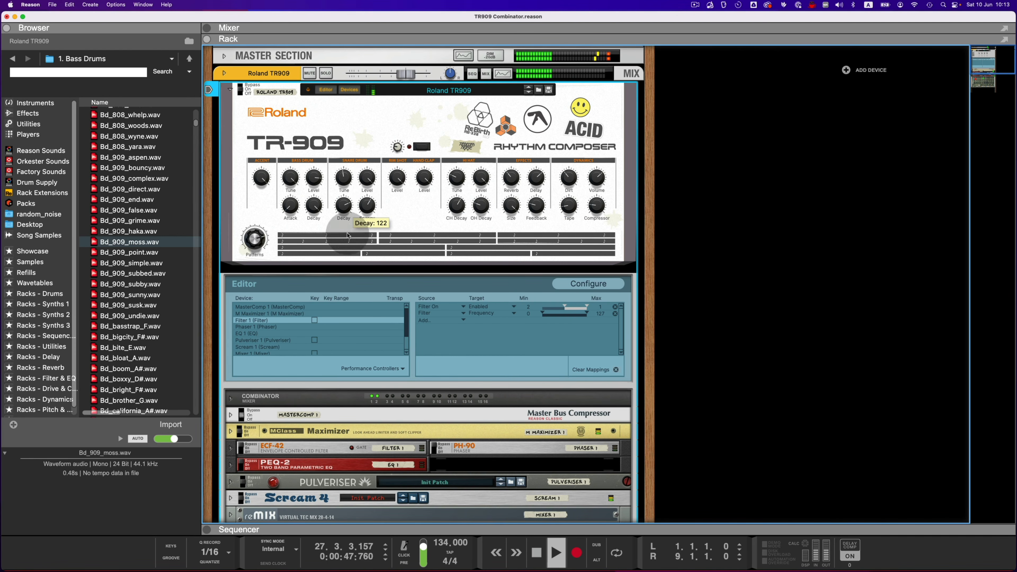
{"action": "left_click_drag", "start_coordinate": [371, 200], "coordinate": [370, 193]}
{"action": "left_click_drag", "start_coordinate": [315, 206], "coordinate": [315, 220]}
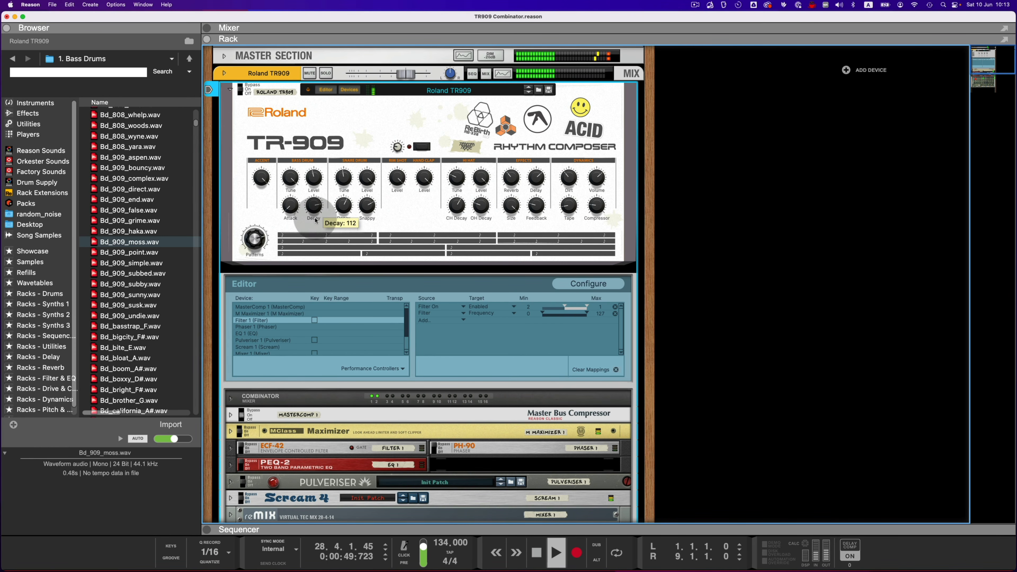
Step: Change the pattern, adjust the bass drum Tune, and set the snare drum Tune to 59 and Decay to 21
{"action": "left_click_drag", "start_coordinate": [262, 245], "coordinate": [262, 234]}
{"action": "left_click_drag", "start_coordinate": [280, 177], "coordinate": [335, 172]}
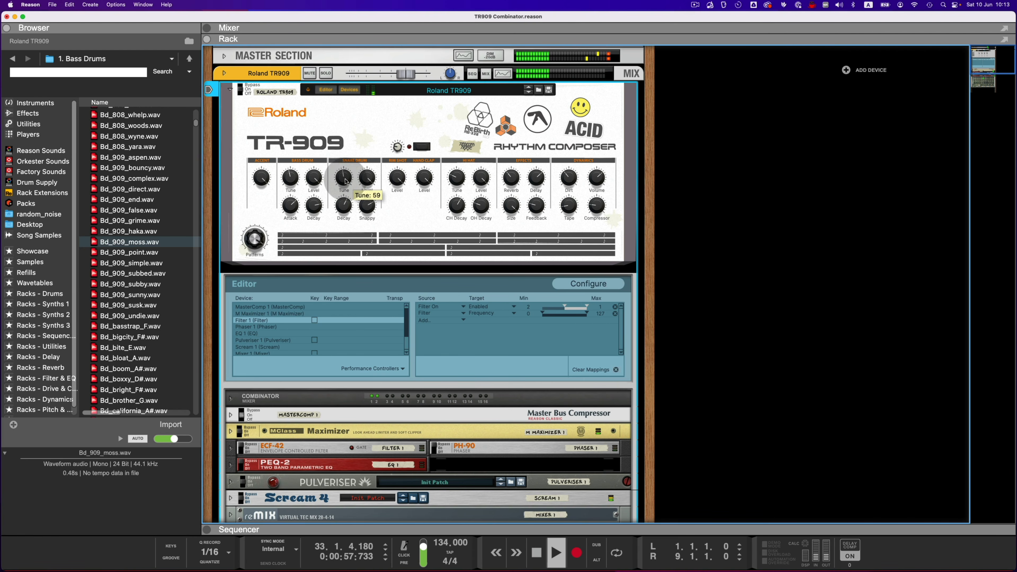
{"action": "left_click_drag", "start_coordinate": [345, 205], "coordinate": [343, 228]}
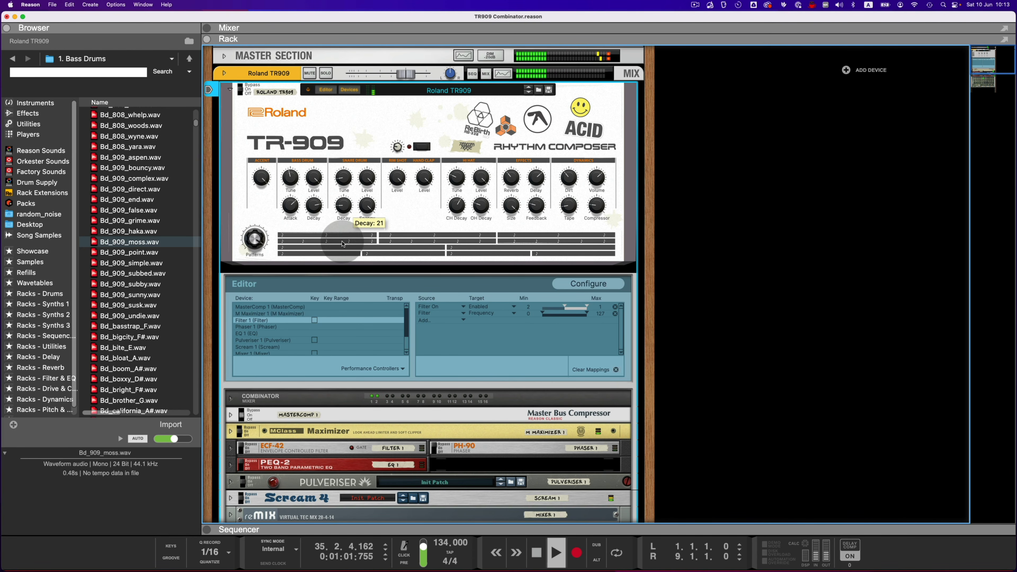
Step: Adjust the reverb Size and open hi-hat decay, set the hi-hat Tune to 102, and change the pattern
{"action": "left_click_drag", "start_coordinate": [511, 205], "coordinate": [458, 137]}
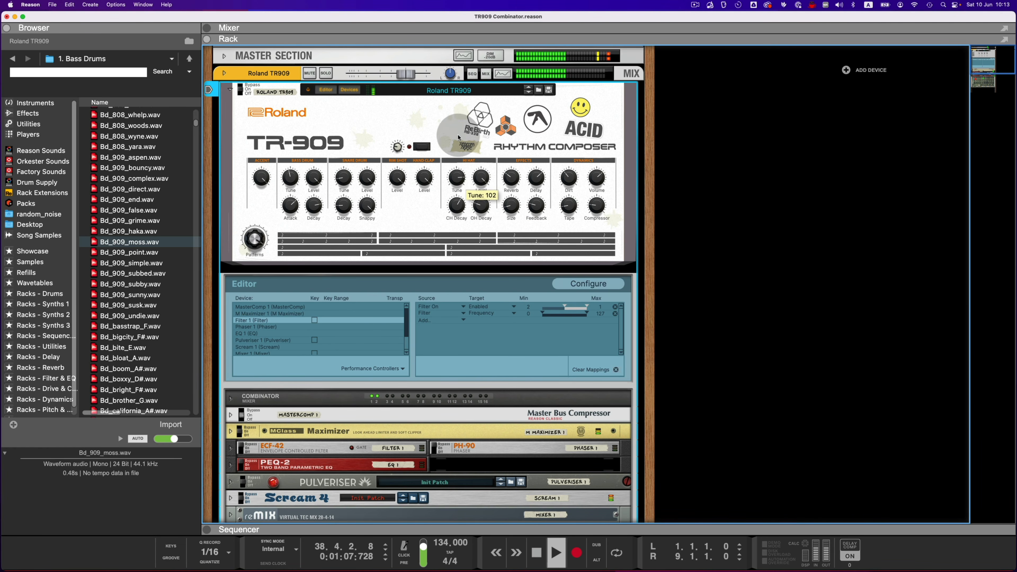
{"action": "left_click_drag", "start_coordinate": [482, 204], "coordinate": [452, 243]}
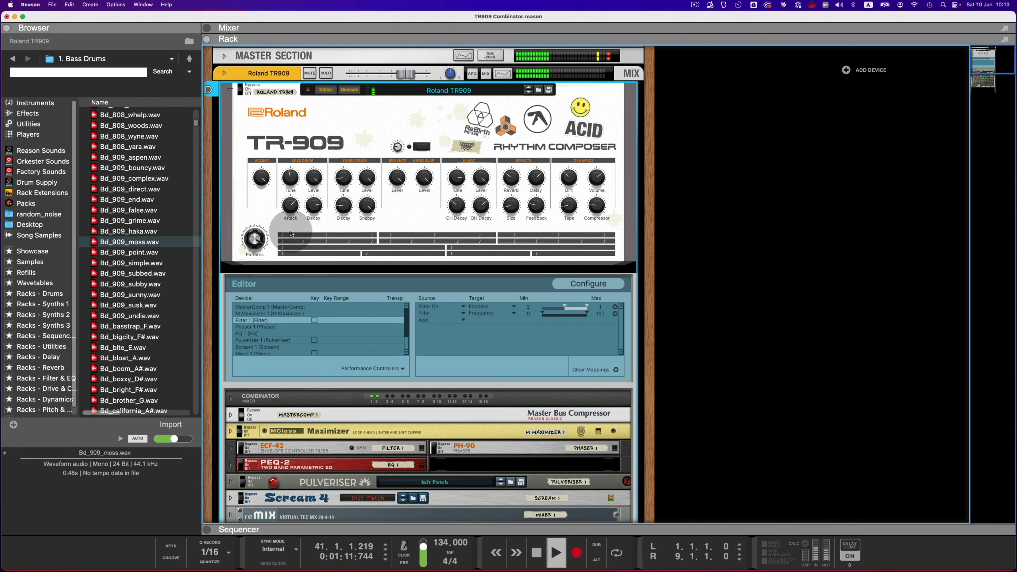
{"action": "left_click_drag", "start_coordinate": [258, 242], "coordinate": [253, 274]}
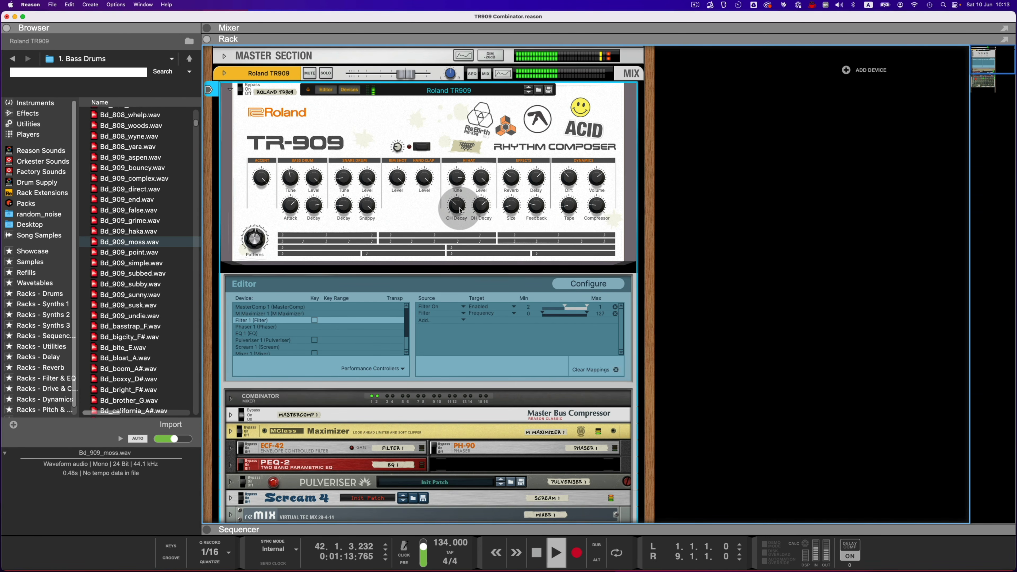
Step: Set the hi-hat Tune to 104 and OH Decay to 0, and adjust the snare drum Snappy and delay Feedback
{"action": "mouse_move", "coordinate": [457, 184]}
{"action": "left_mouse_down"}
{"action": "mouse_move", "coordinate": [460, 221]}
{"action": "mouse_move", "coordinate": [460, 173]}
{"action": "left_mouse_up"}
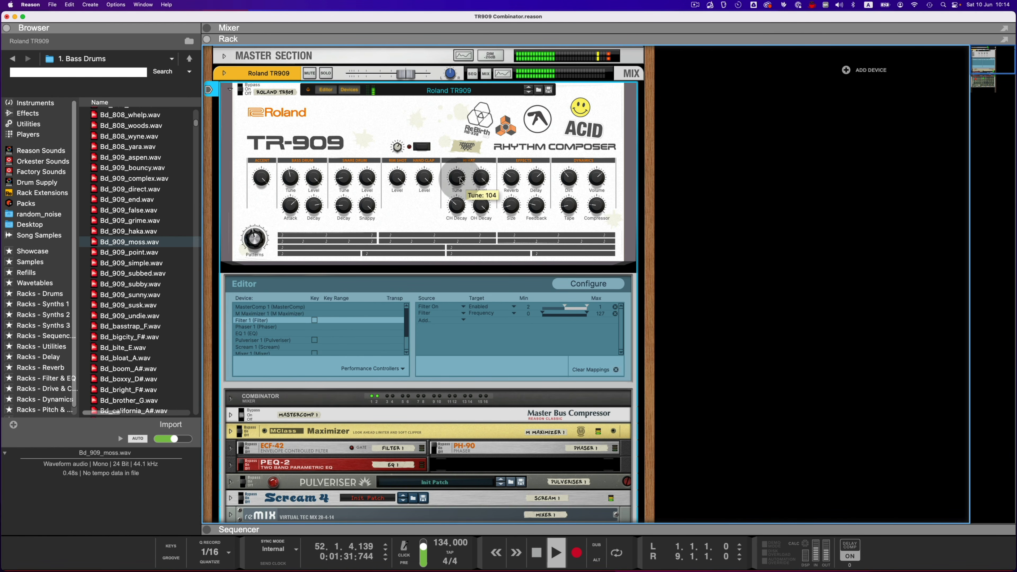
{"action": "left_click_drag", "start_coordinate": [461, 210], "coordinate": [489, 293]}
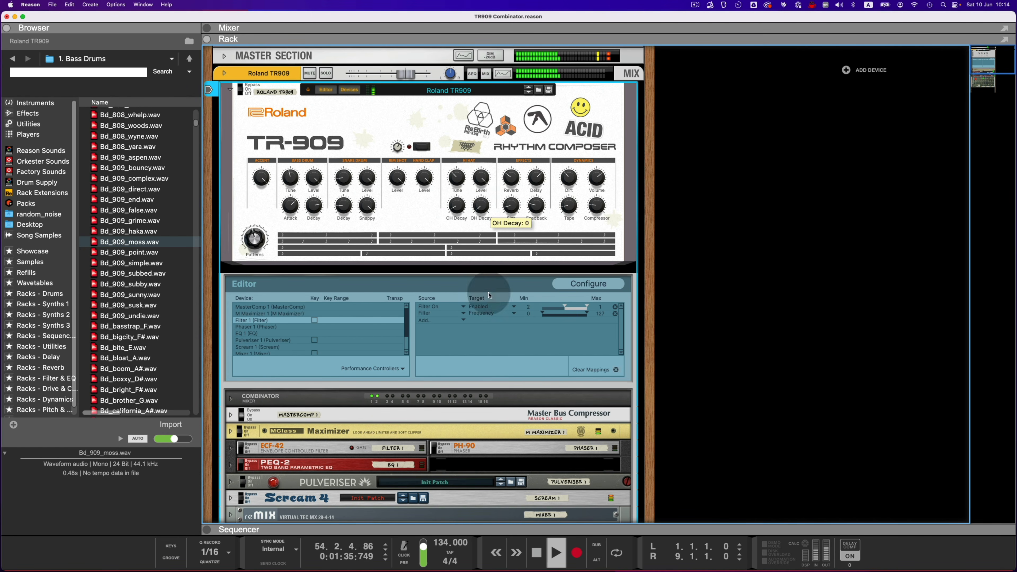
{"action": "left_click_drag", "start_coordinate": [367, 206], "coordinate": [376, 241]}
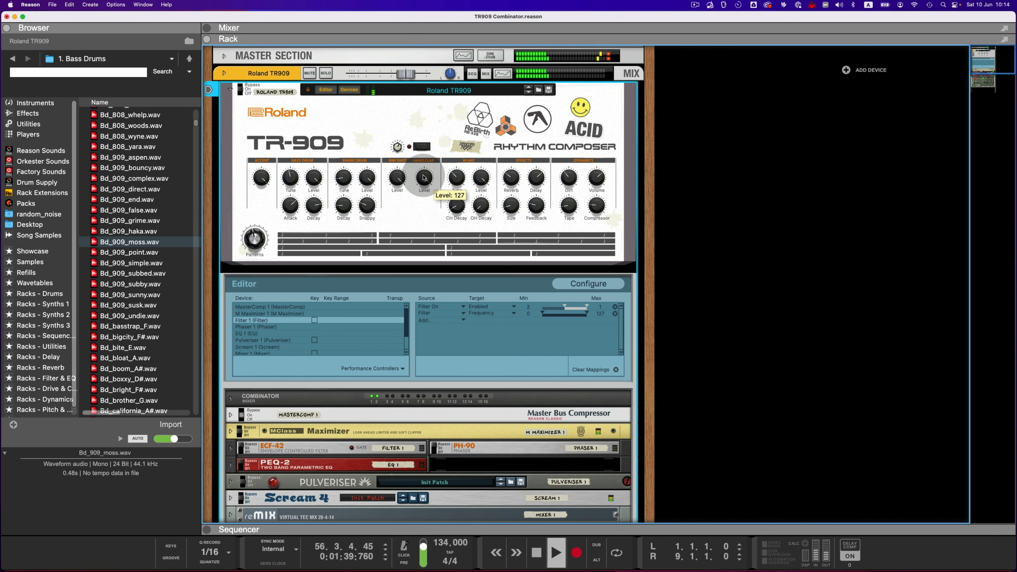
{"action": "left_click_drag", "start_coordinate": [541, 205], "coordinate": [539, 175]}
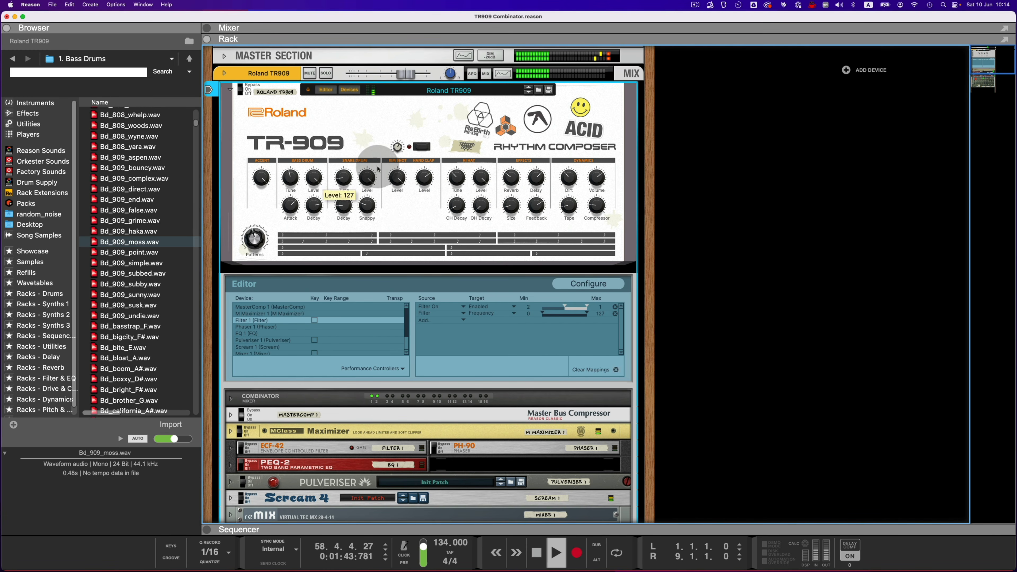
Step: Enable the filter, sweep its Filter knob through 74 and 80, and switch the filter off again
{"action": "left_click", "coordinate": [421, 147]}
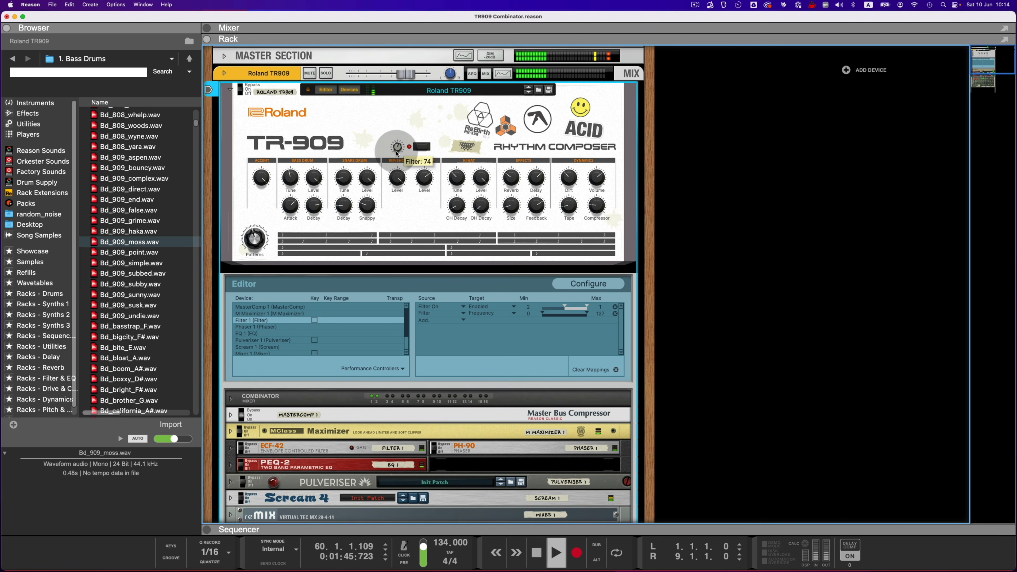
{"action": "left_click_drag", "start_coordinate": [399, 179], "coordinate": [399, 161]}
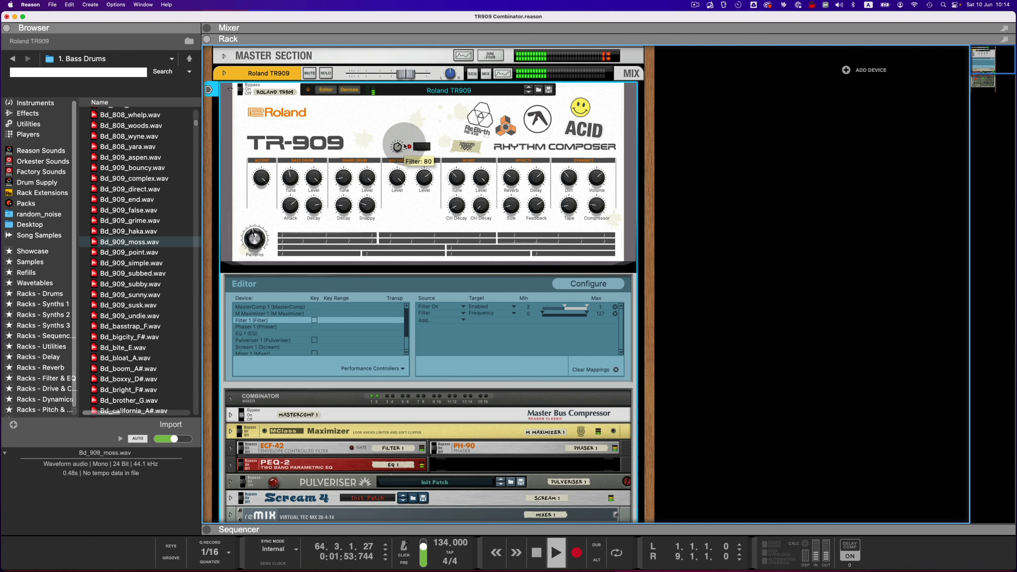
{"action": "left_click_drag", "start_coordinate": [405, 131], "coordinate": [404, 129]}
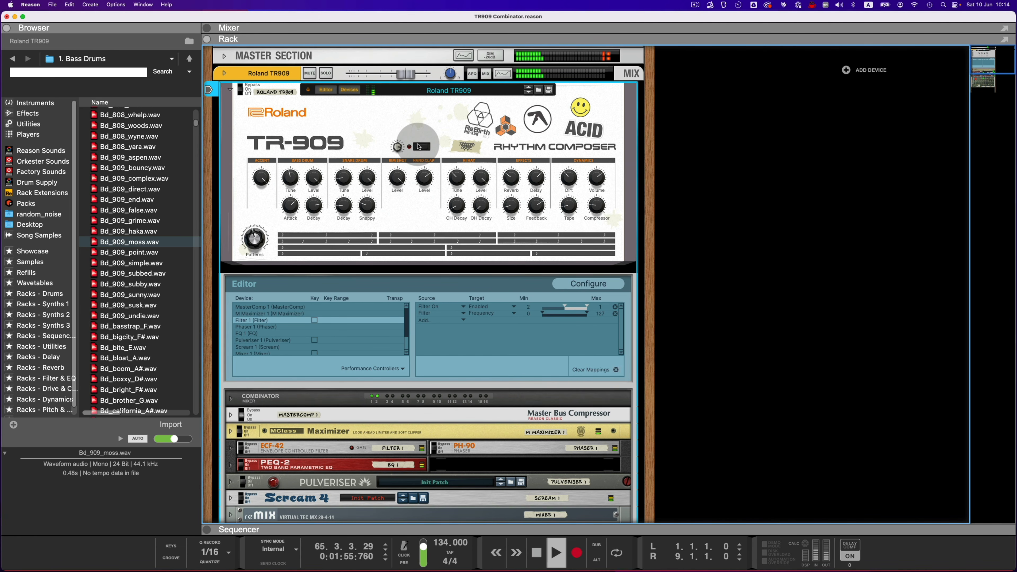
{"action": "left_click", "coordinate": [419, 147]}
Step: Change the pattern and adjust the closed hi-hat decay and the snare drum Snappy
{"action": "left_click", "coordinate": [260, 241]}
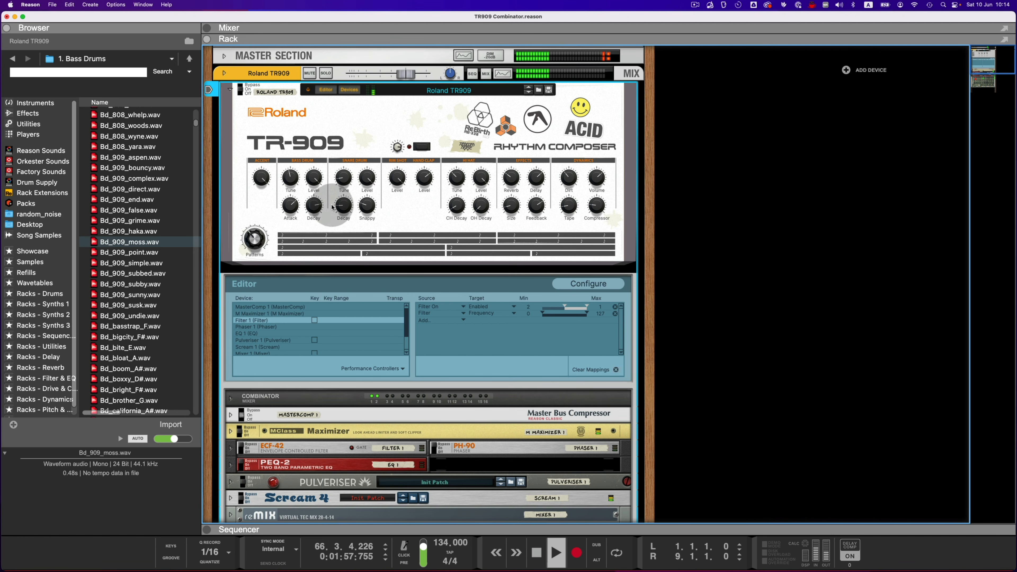
{"action": "left_click_drag", "start_coordinate": [457, 209], "coordinate": [459, 188]}
{"action": "left_click_drag", "start_coordinate": [371, 206], "coordinate": [341, 171]}
Step: Sweep the Reverb amount up and back down, and lower the delay Feedback in the Effects section
{"action": "left_click_drag", "start_coordinate": [507, 182], "coordinate": [512, 146]}
{"action": "left_click_drag", "start_coordinate": [512, 183], "coordinate": [535, 246]}
{"action": "left_click_drag", "start_coordinate": [539, 204], "coordinate": [534, 265]}
{"action": "left_click_drag", "start_coordinate": [512, 176], "coordinate": [513, 233]}
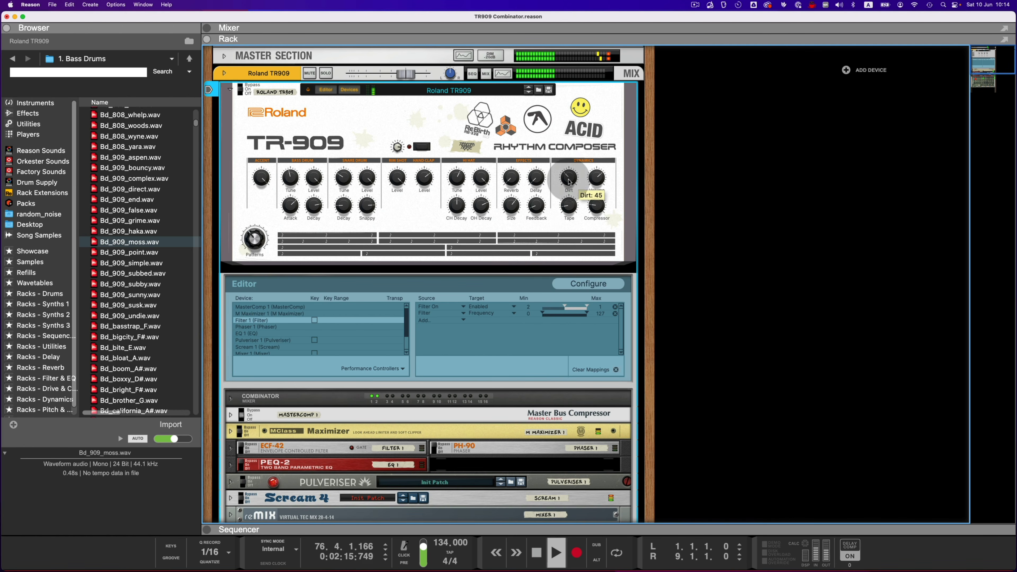
Step: Adjust the Dirt, Tape and Compressor amounts in the Dynamics section
{"action": "left_click_drag", "start_coordinate": [568, 179], "coordinate": [563, 273]}
{"action": "left_click_drag", "start_coordinate": [565, 207], "coordinate": [576, 250]}
{"action": "left_click_drag", "start_coordinate": [597, 207], "coordinate": [596, 251]}
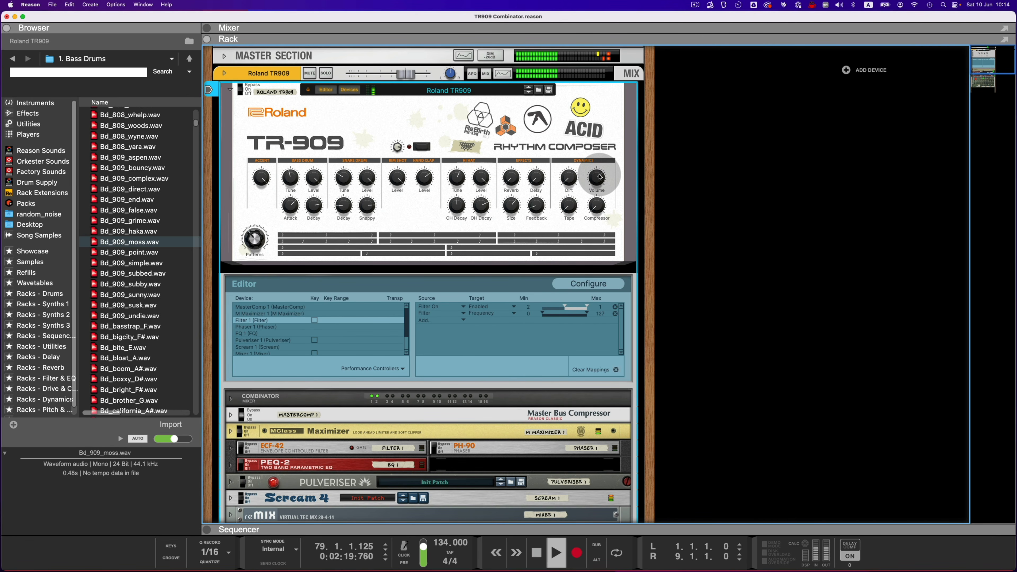
Step: Fade the Volume in the Dynamics section down through 52 while the pattern keeps playing
{"action": "left_click_drag", "start_coordinate": [594, 179], "coordinate": [596, 196]}
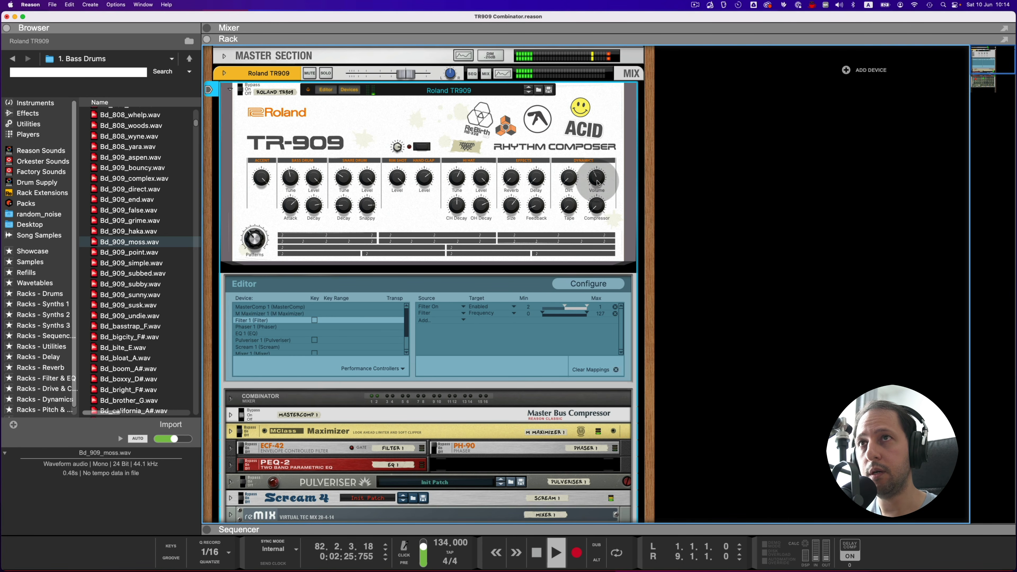
{"action": "mouse_move", "coordinate": [597, 183]}
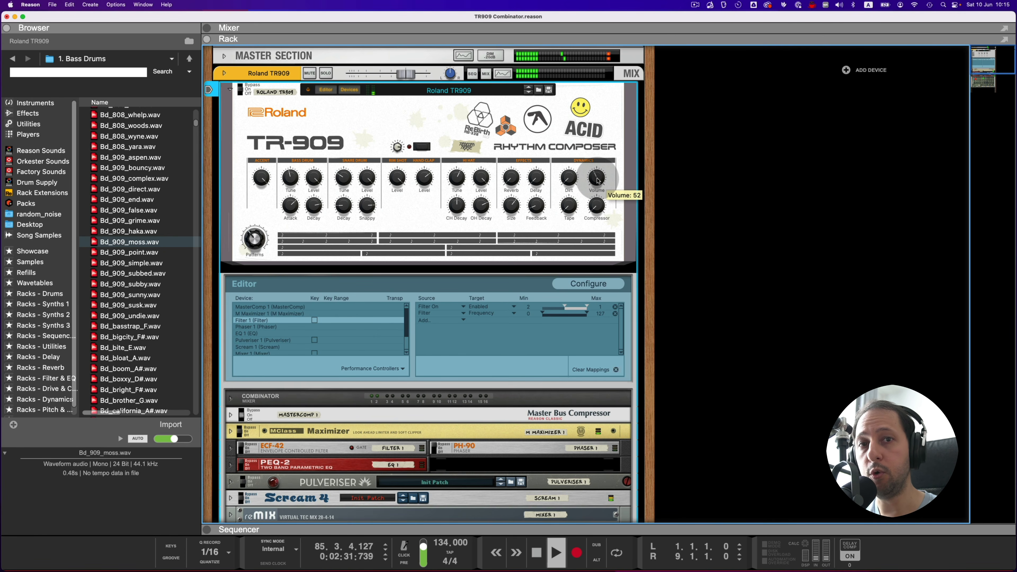
{"action": "left_click_drag", "start_coordinate": [598, 181], "coordinate": [598, 185]}
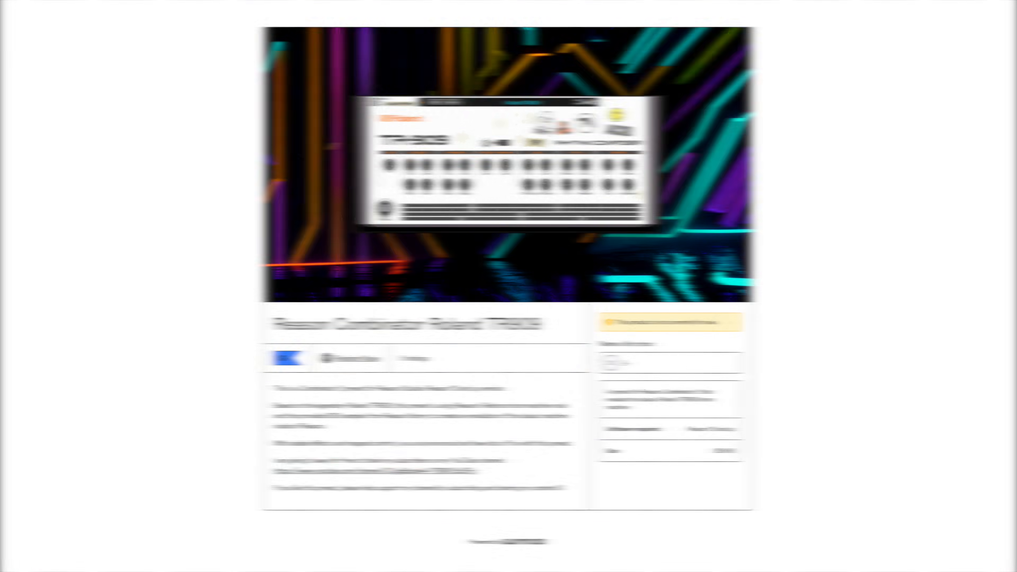